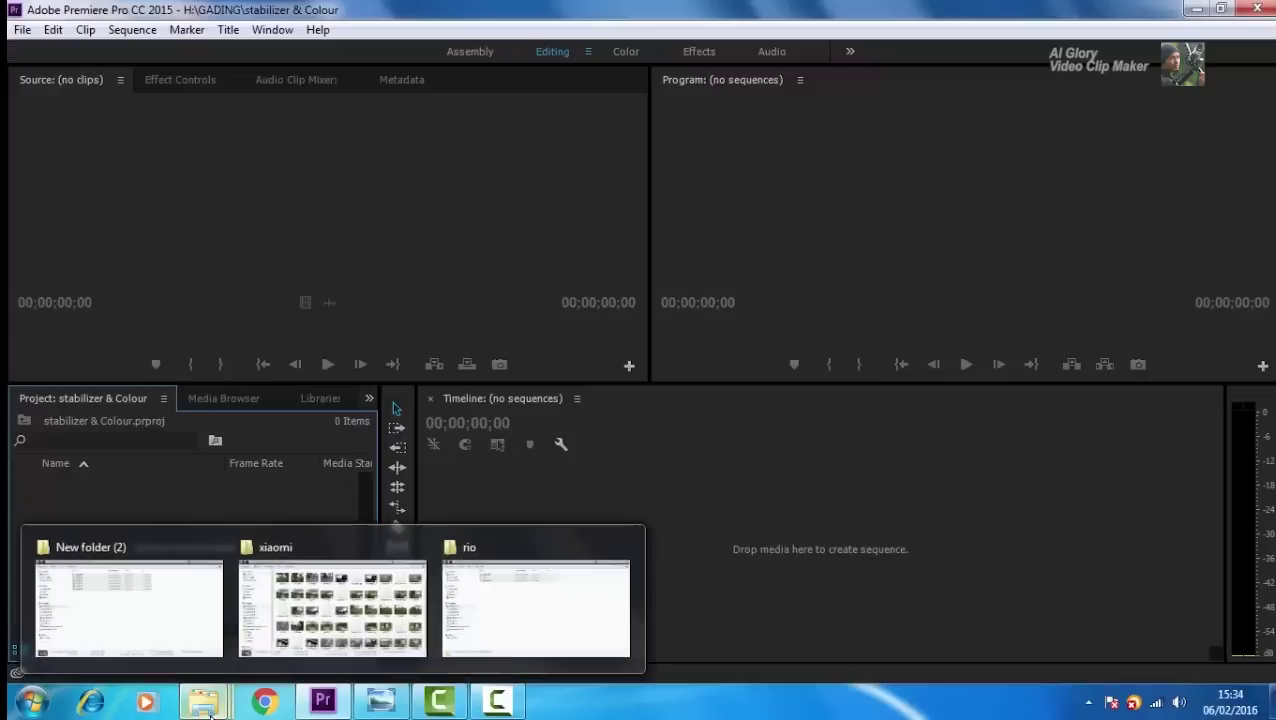
Import the six MP4 clips YDXJ0098 to YDXJ0112 from New folder (2) into the project
click(131, 644)
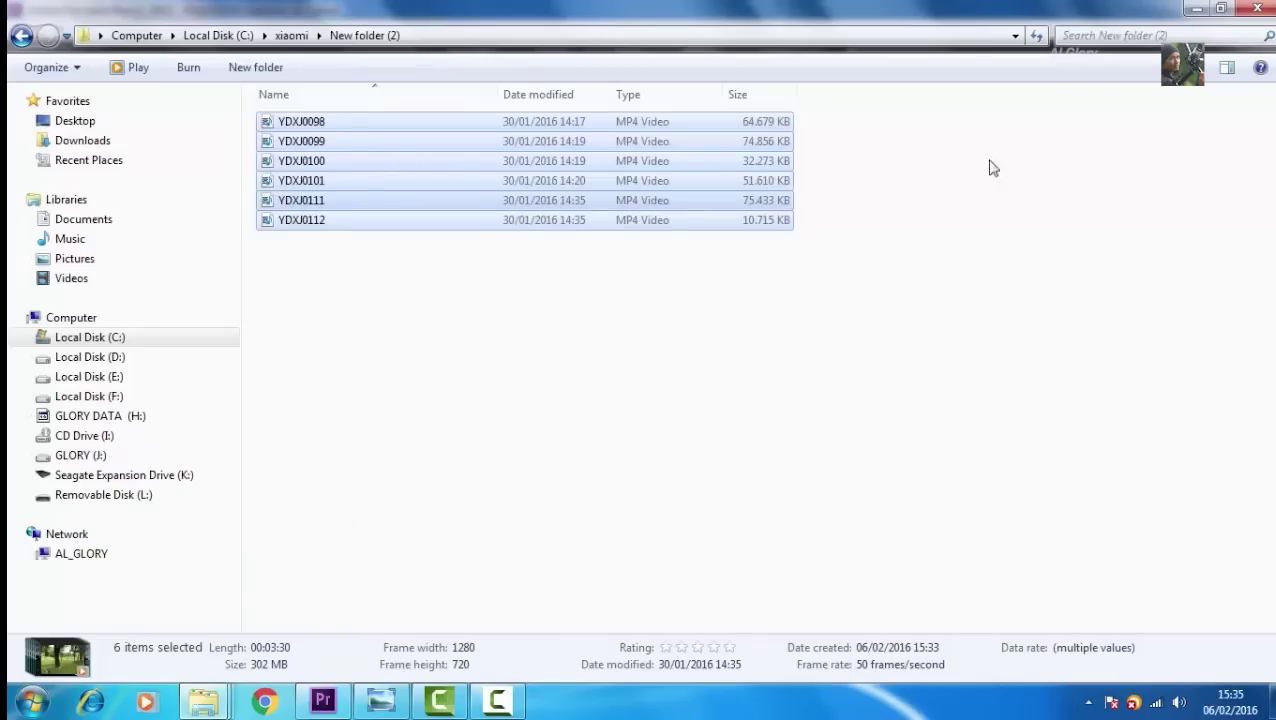
ctrl+scroll(960, 196, down, 1)
drag(272, 278, 1195, 92)
drag(318, 167, 168, 578)
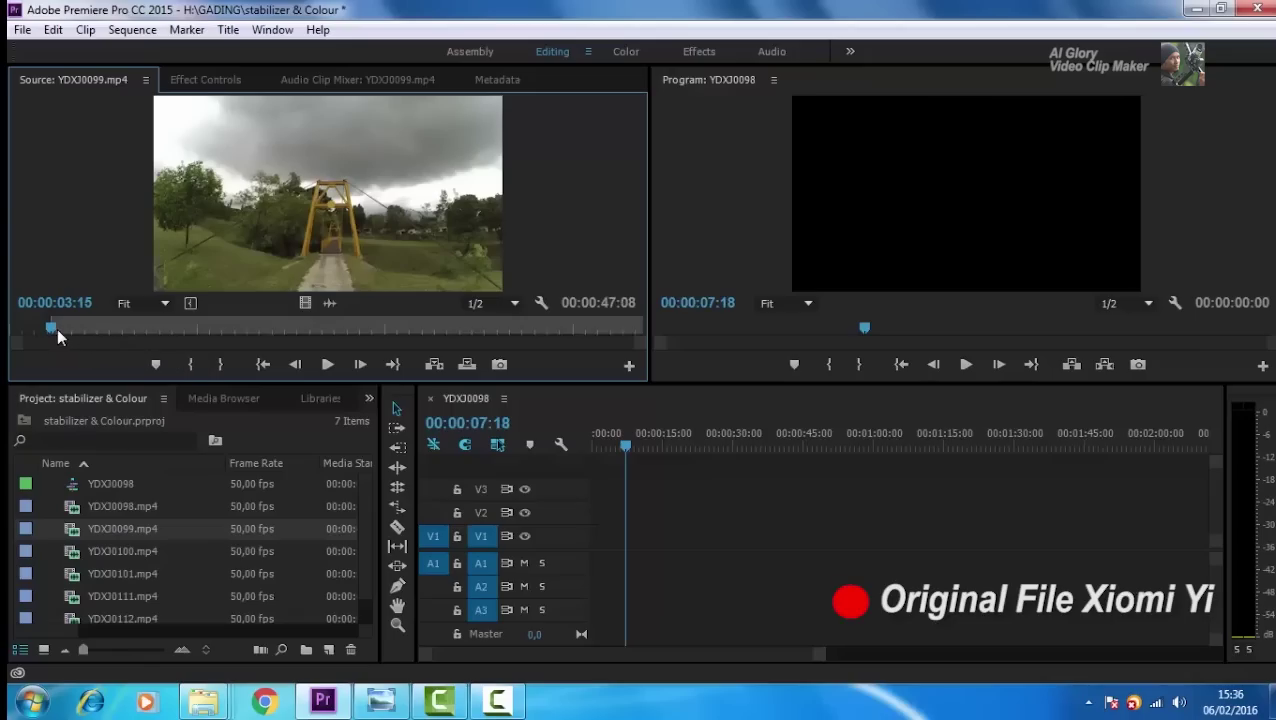
Mark the out point of YDXJ0099.mp4 at 00:00:30:20 and place the trimmed clip at the start of track V2
drag(57, 328, 123, 335)
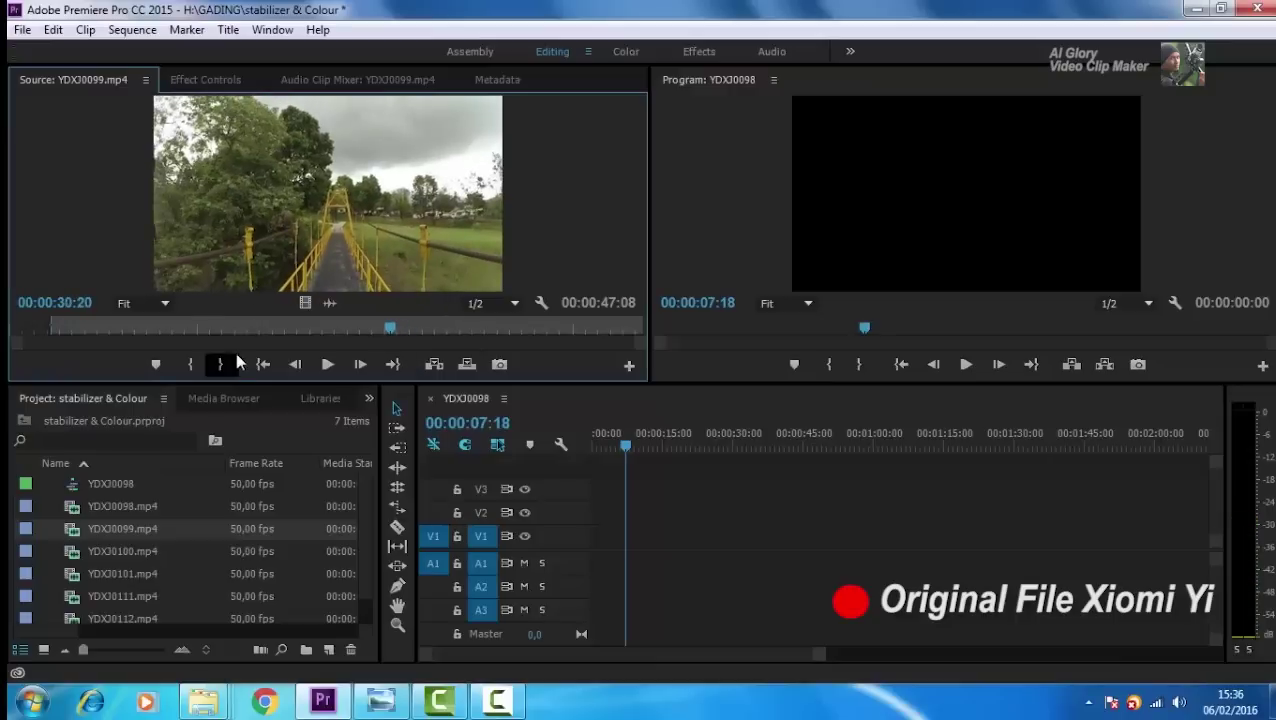
click(221, 365)
drag(278, 230, 600, 525)
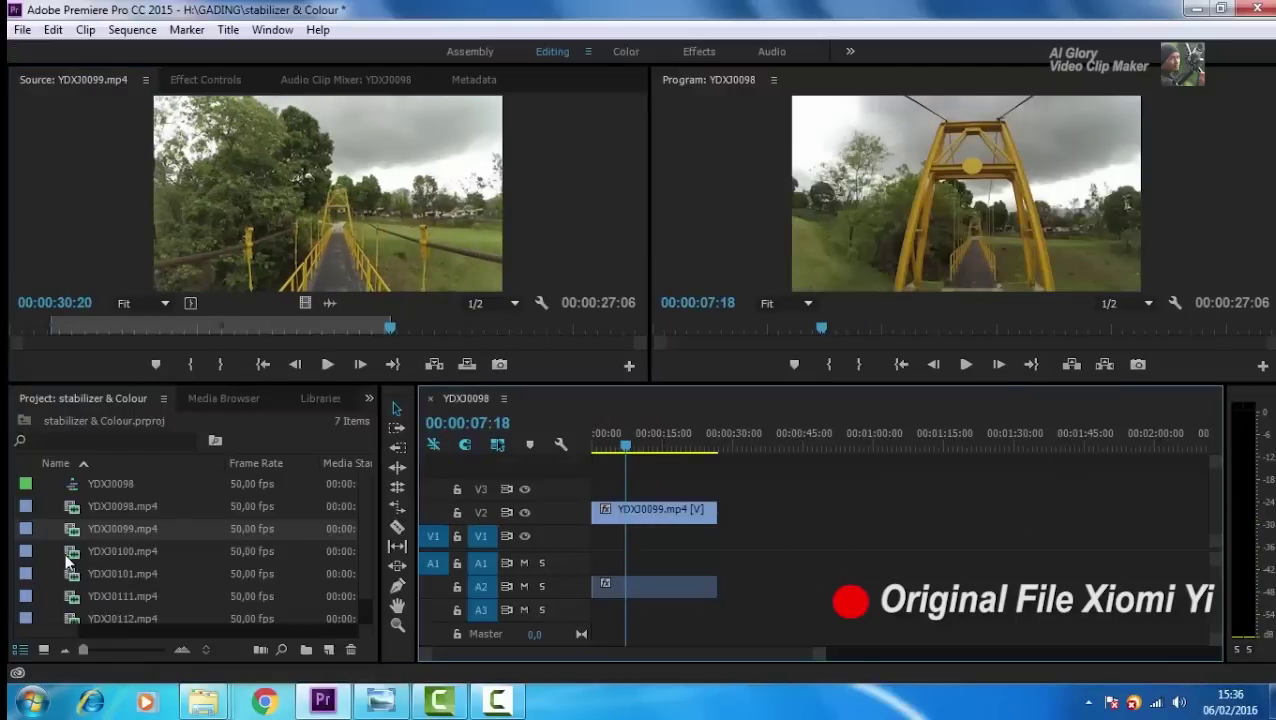
Mark in and out points on YDXJ0111.mp4, ending at 00:00:37:20, and append it after the first clip on track V2
double_click(100, 596)
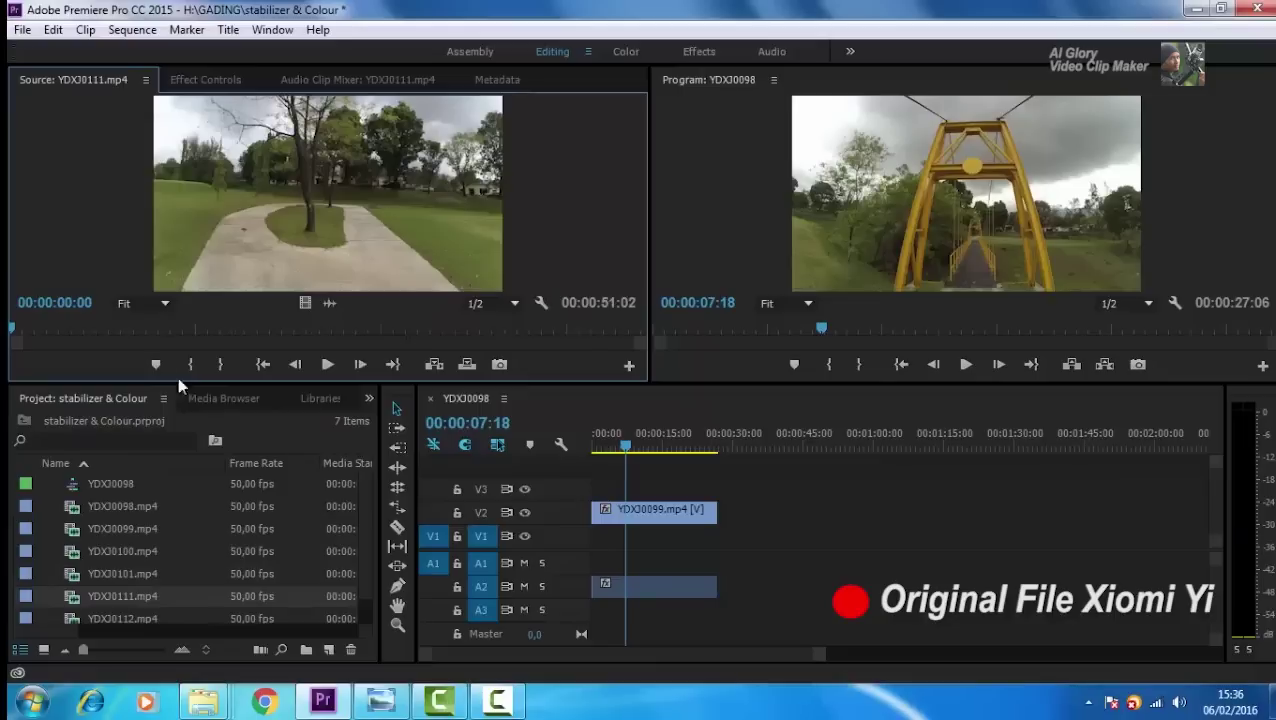
drag(64, 338, 295, 355)
click(190, 364)
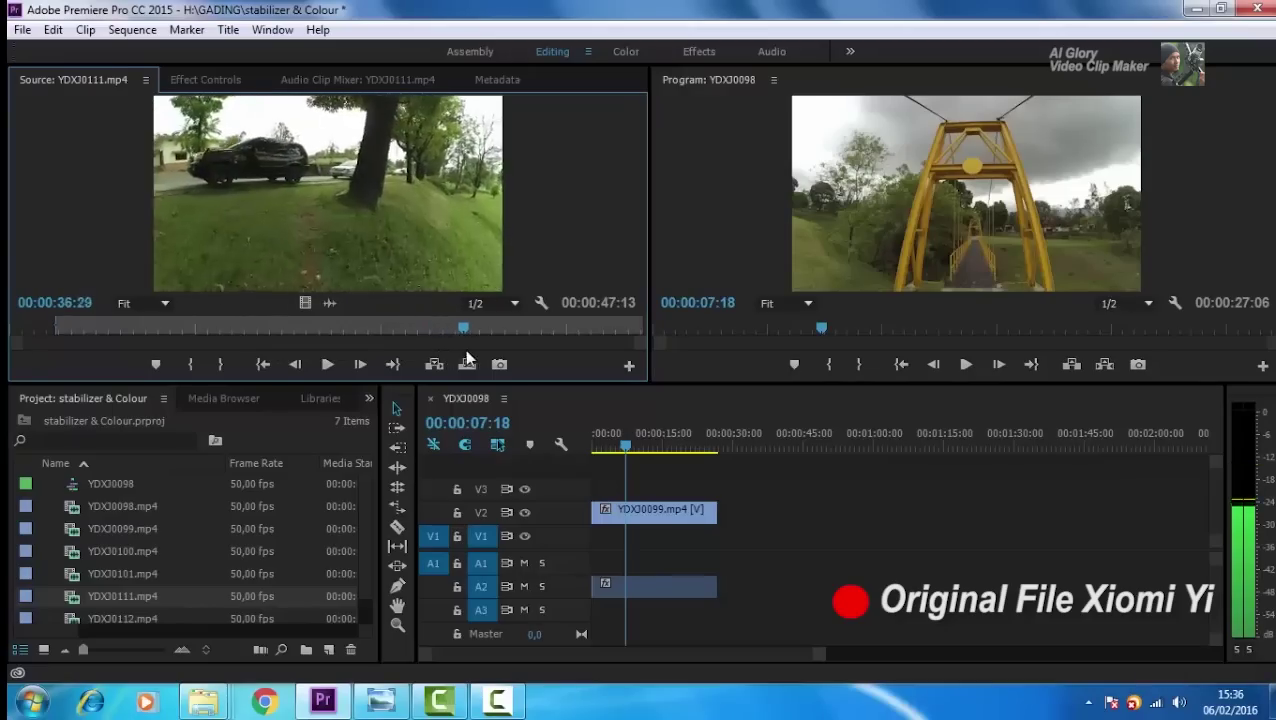
click(220, 364)
drag(327, 239, 727, 518)
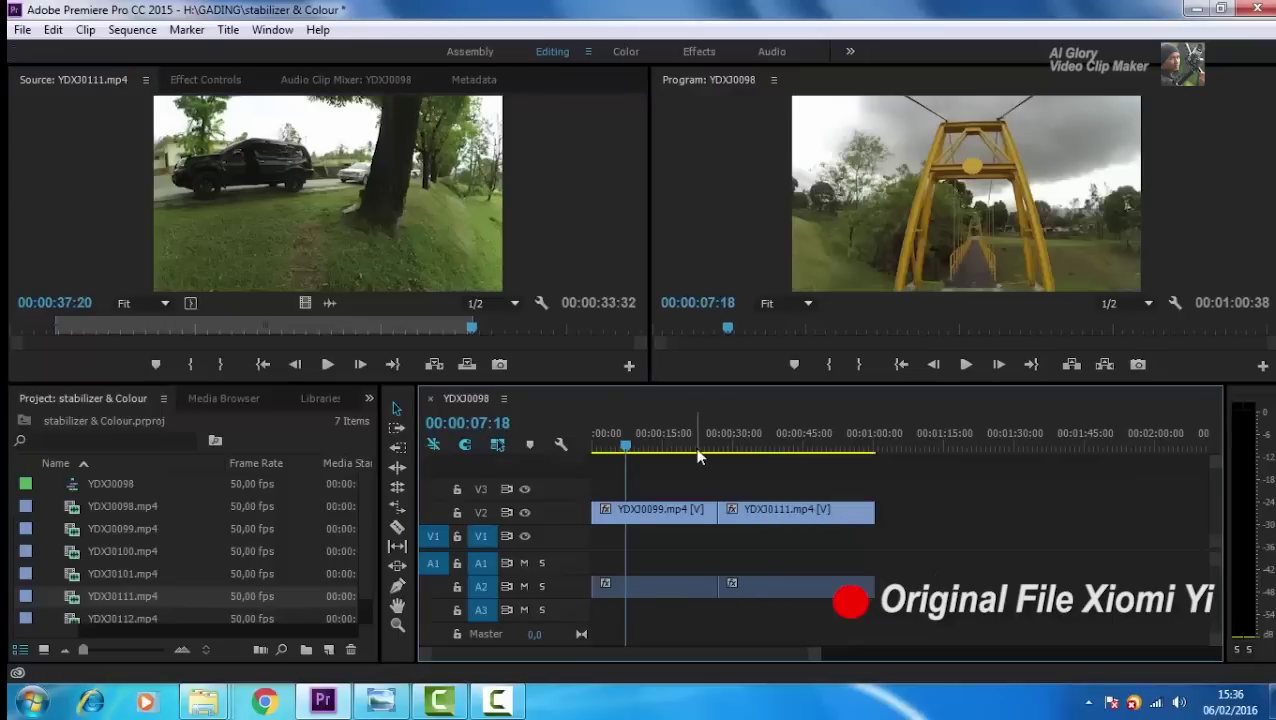
key(space)
click(760, 440)
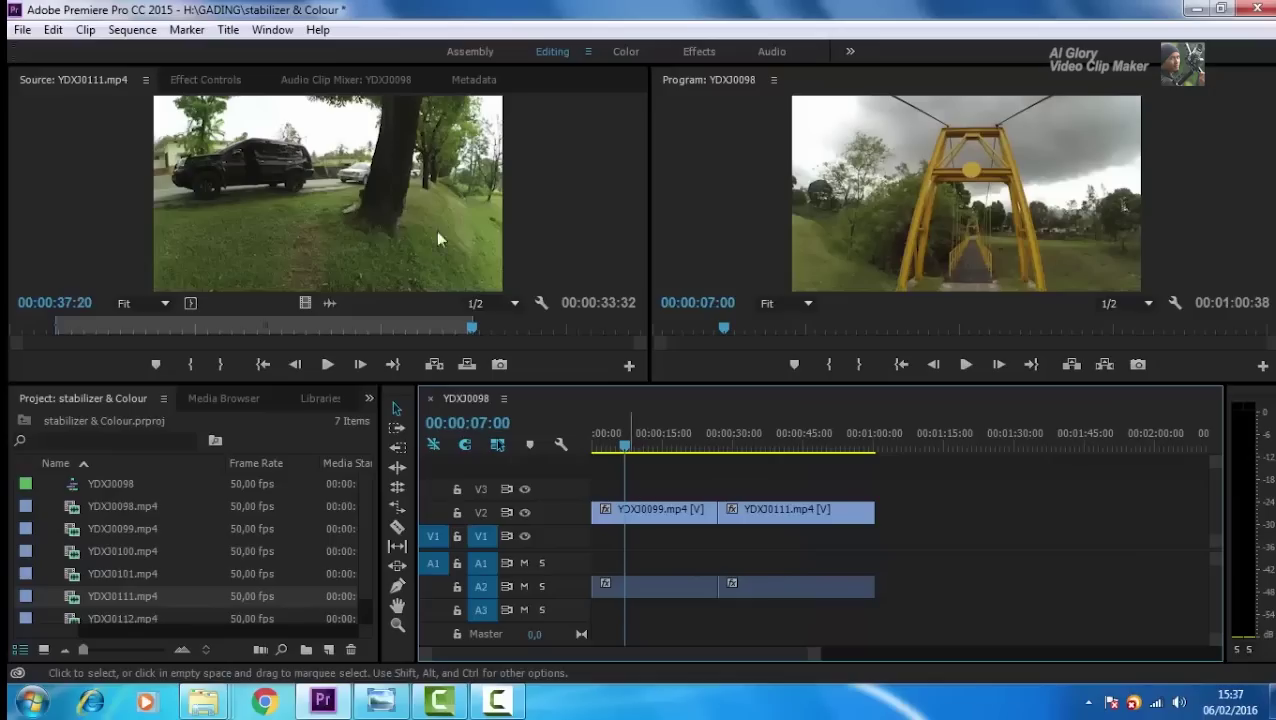
Apply the Levels video effect from the Adjust group to the YDXJ0099.mp4 clip in the sequence
click(270, 30)
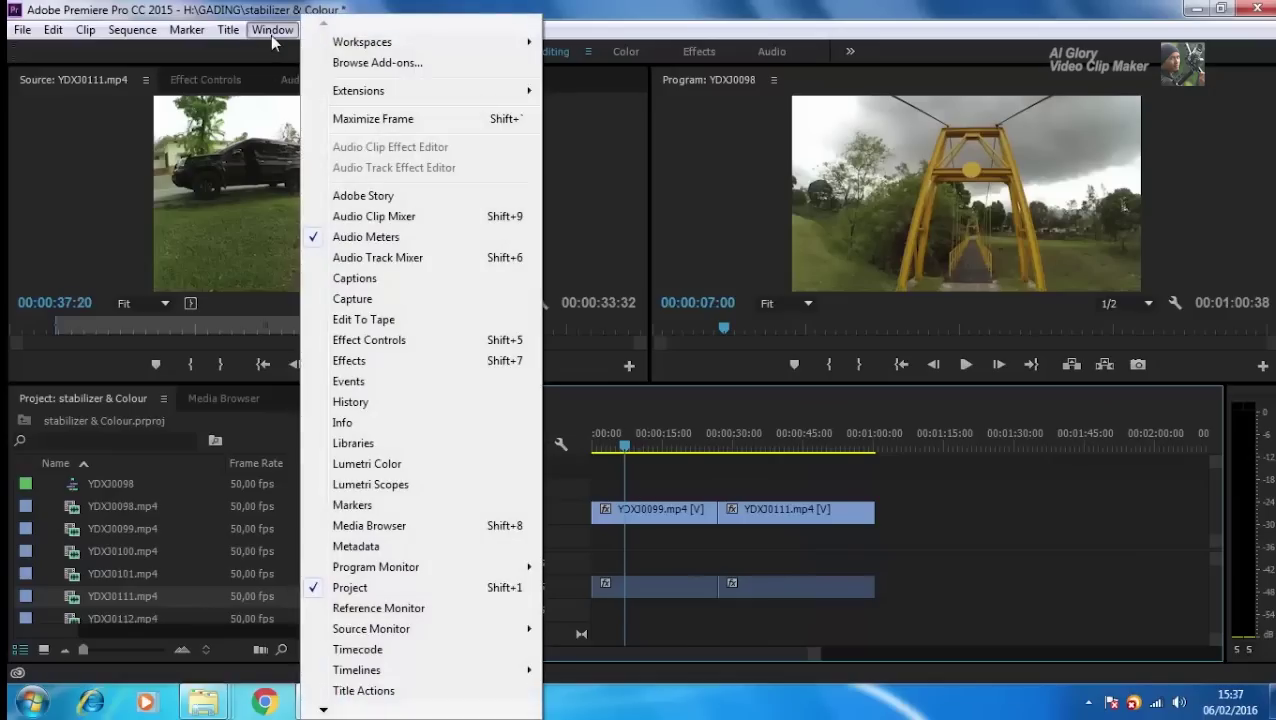
click(390, 361)
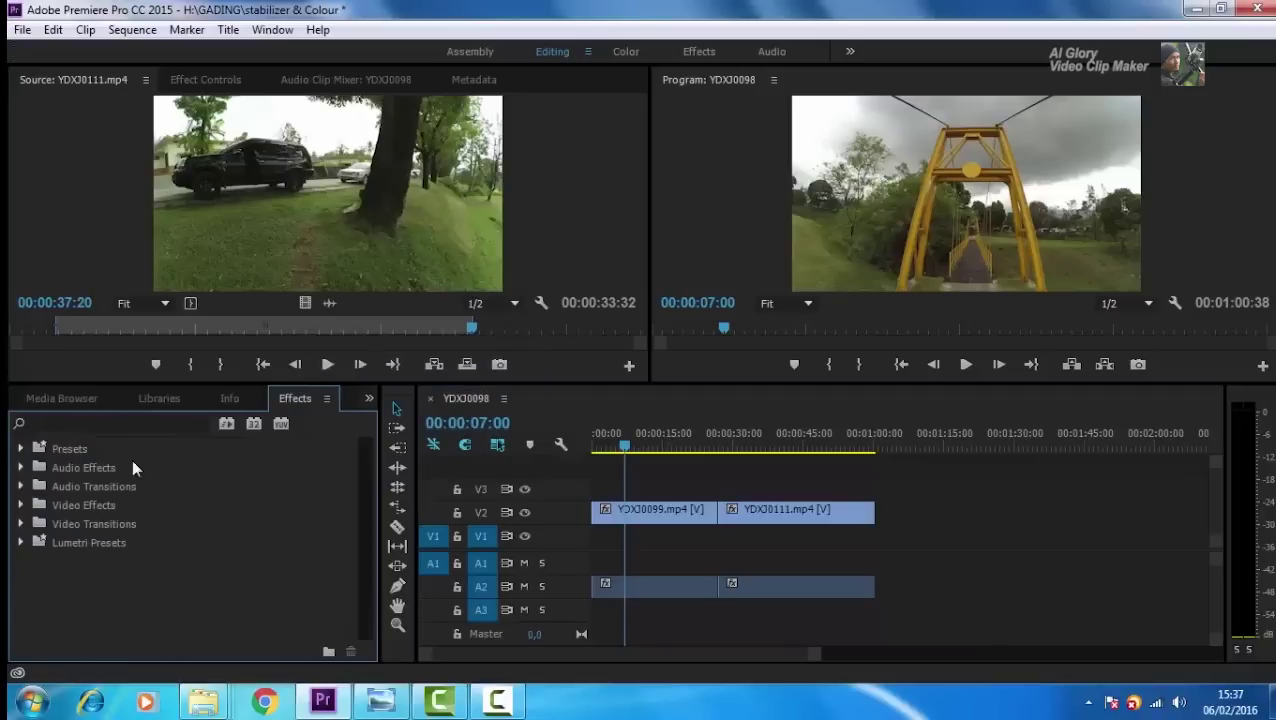
click(21, 506)
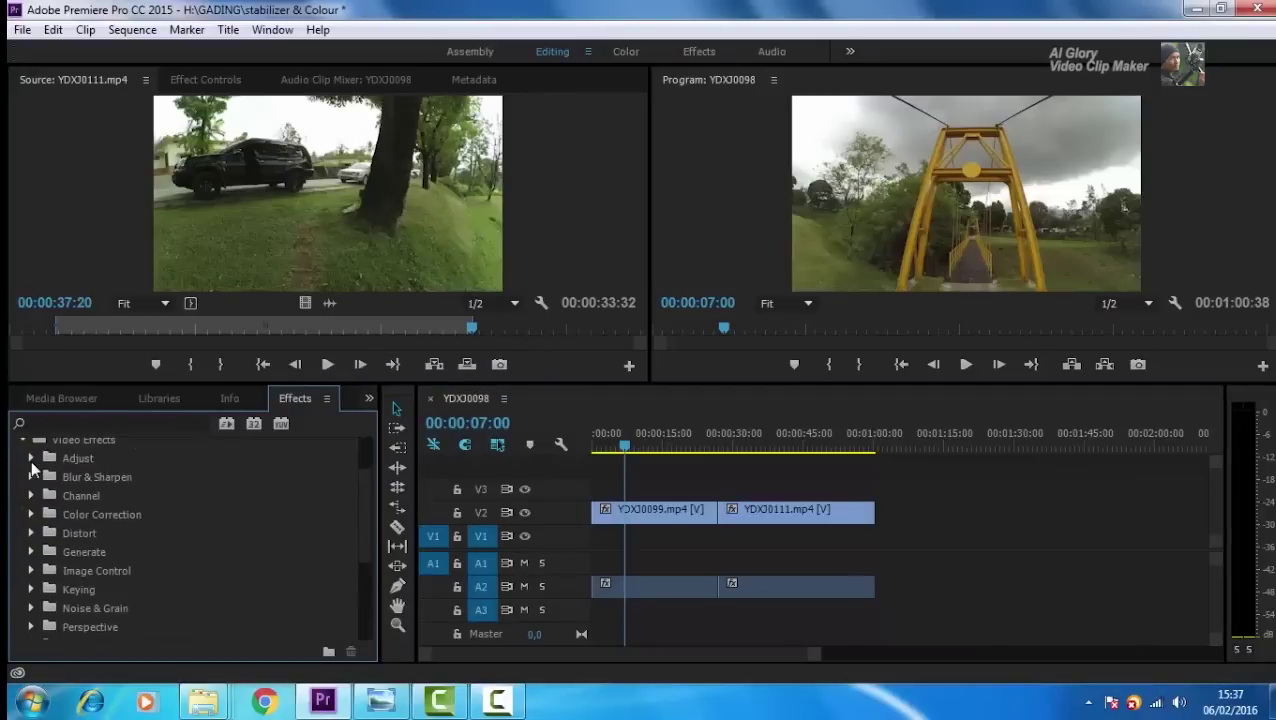
click(31, 458)
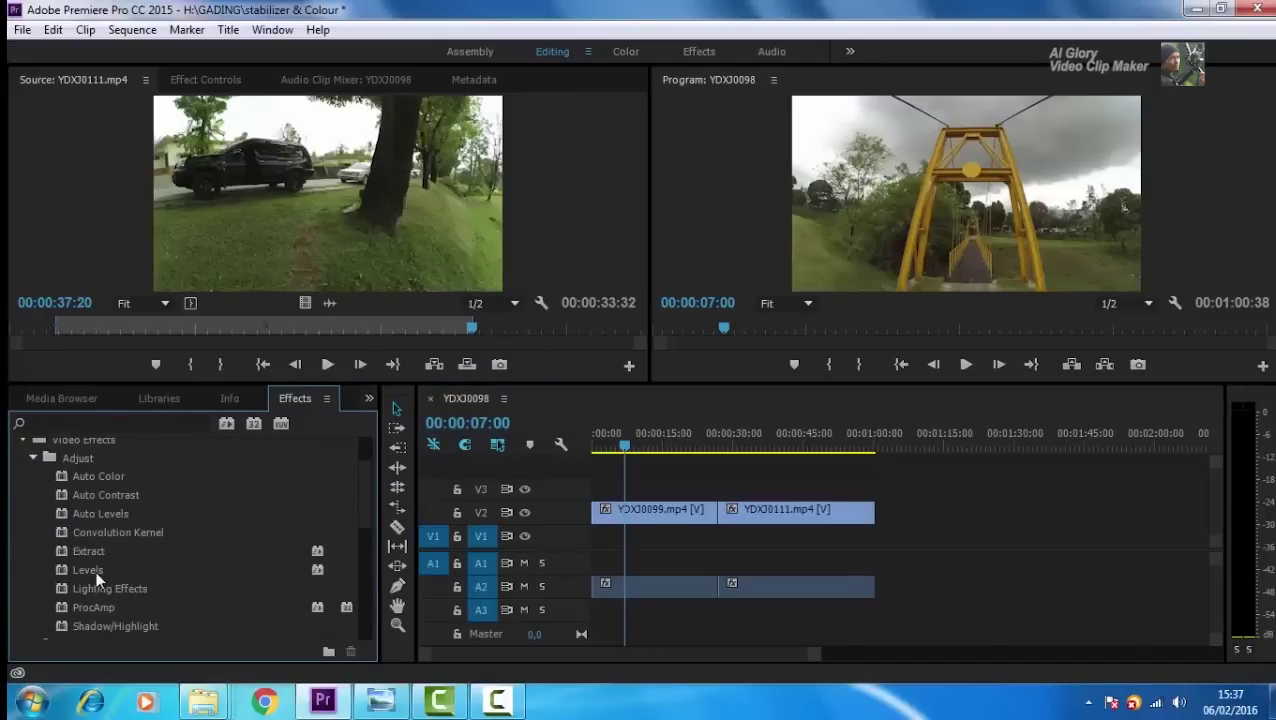
drag(96, 570, 650, 518)
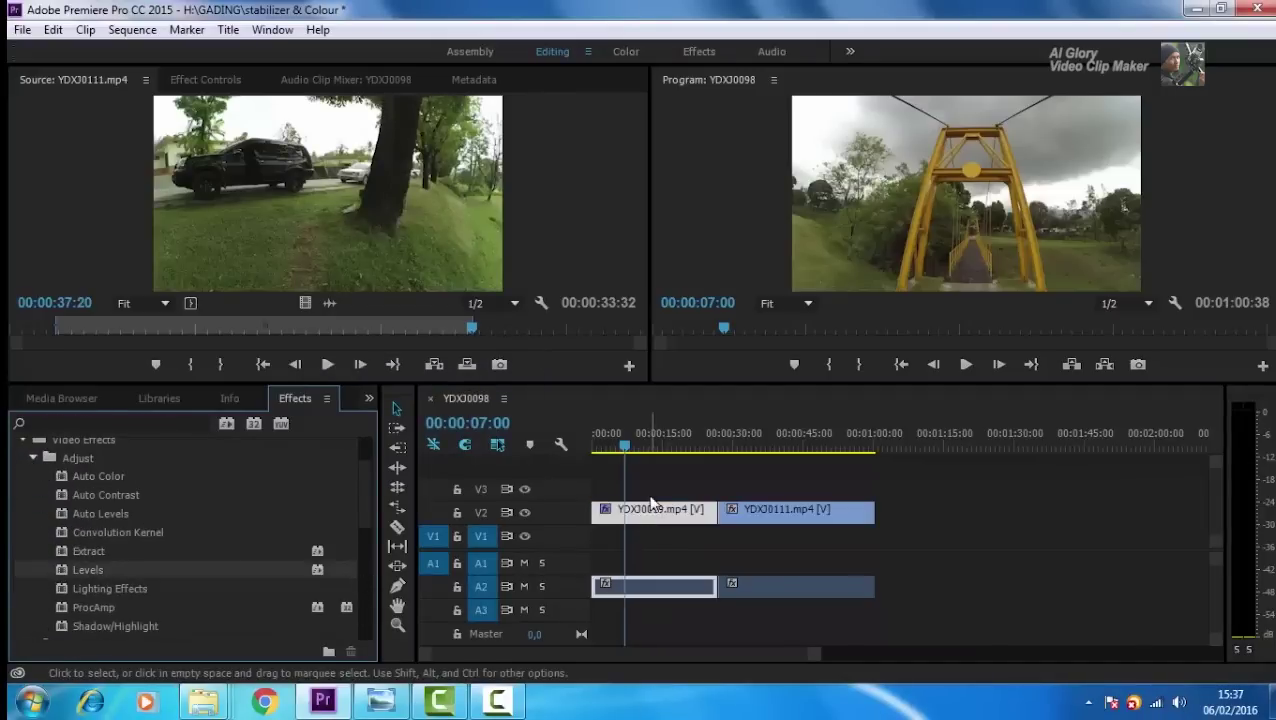
In the Levels settings of YDXJ0099.mp4, set the RGB black input level to 5 and the white input level to 221
click(272, 29)
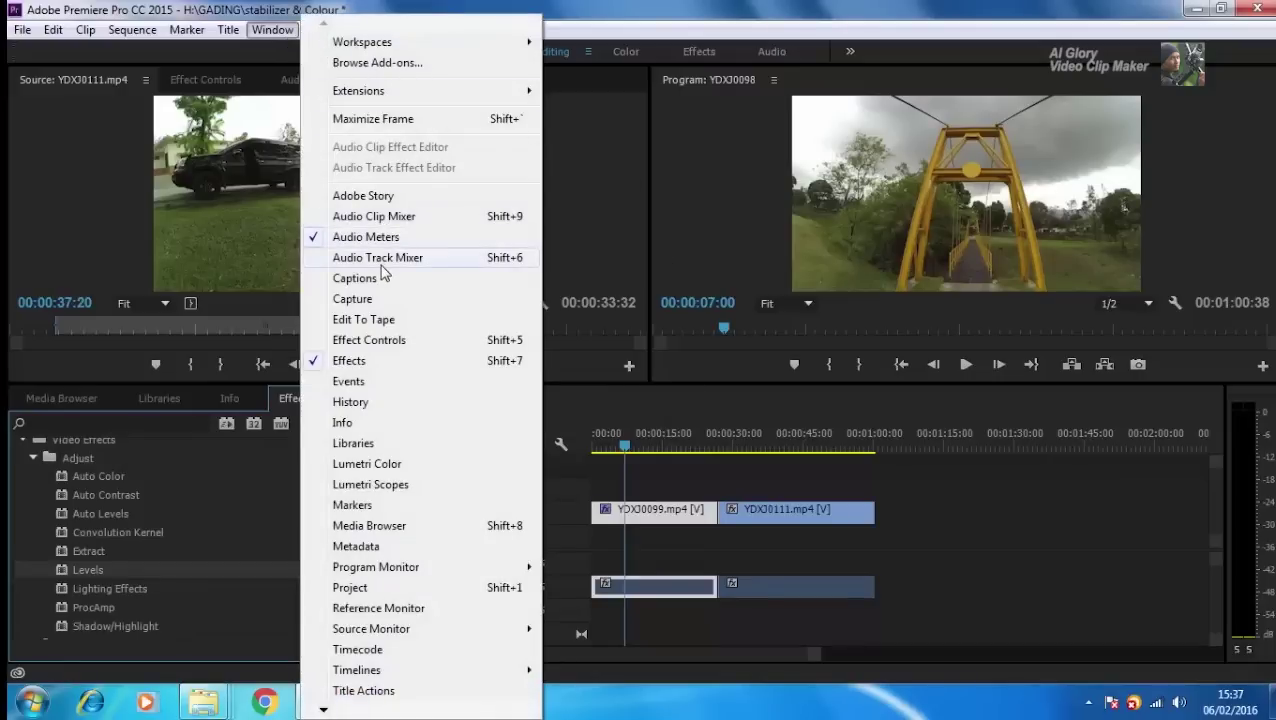
click(380, 341)
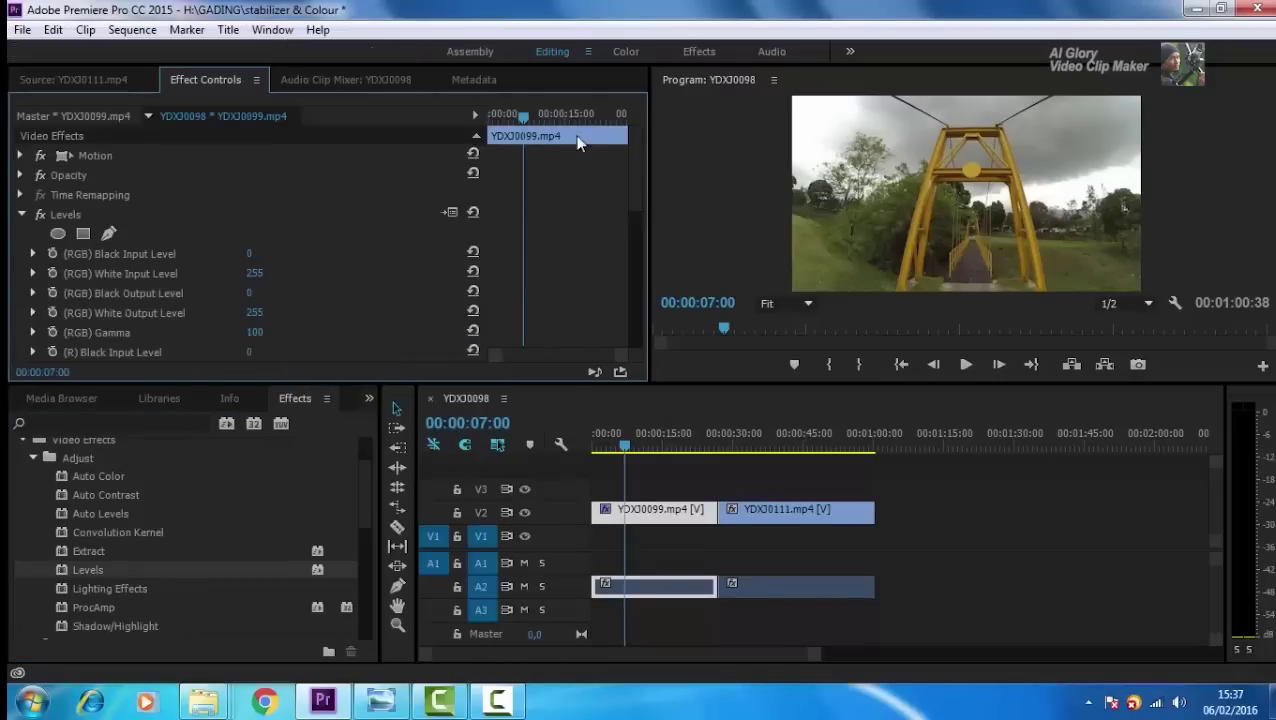
click(450, 213)
drag(643, 157, 559, 91)
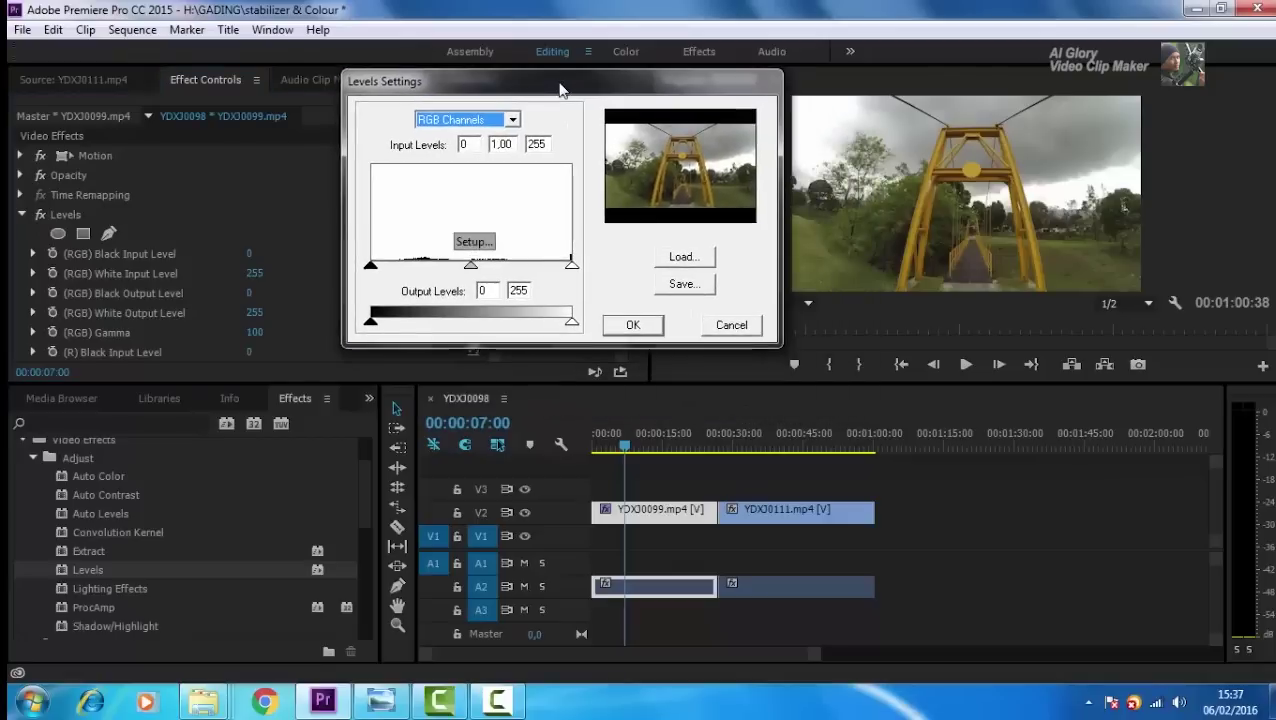
drag(570, 266, 538, 286)
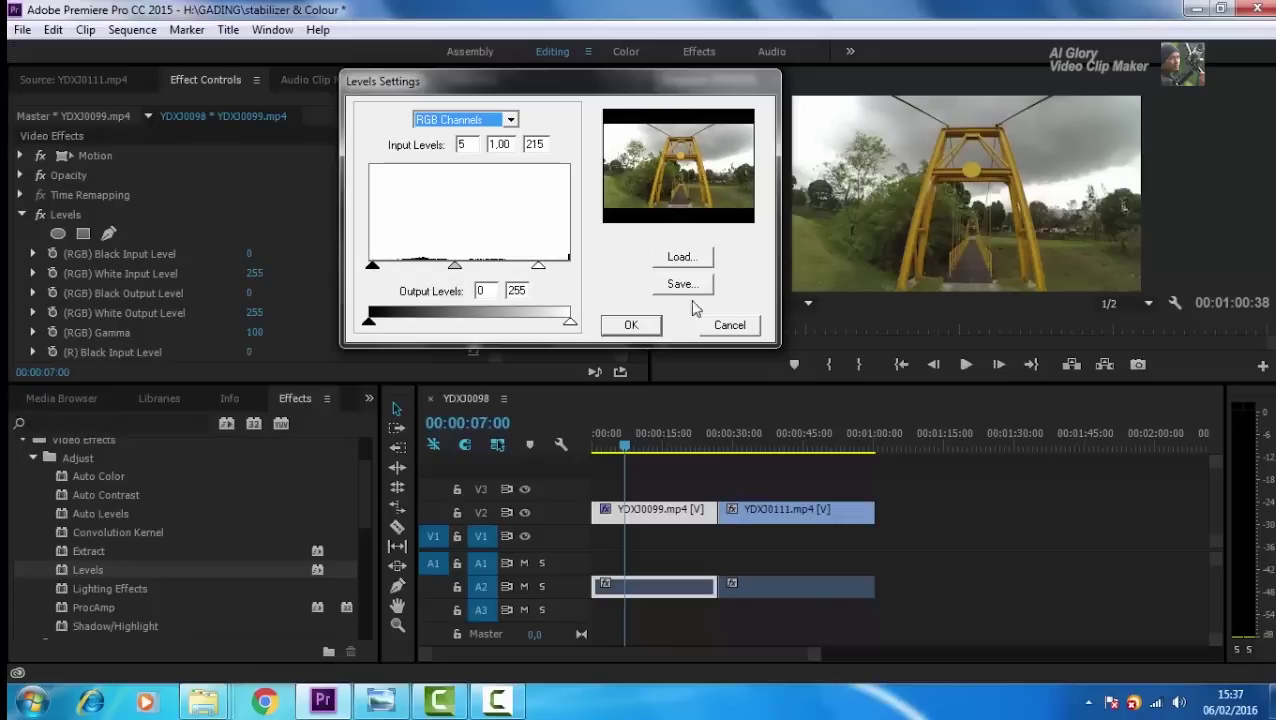
click(631, 325)
Apply the Fast Color Corrector effect to YDXJ0099.mp4 and shift its colour wheel balance slightly from the centre toward green-cyan
scroll(366, 527, down, 2)
scroll(366, 527, down, 2)
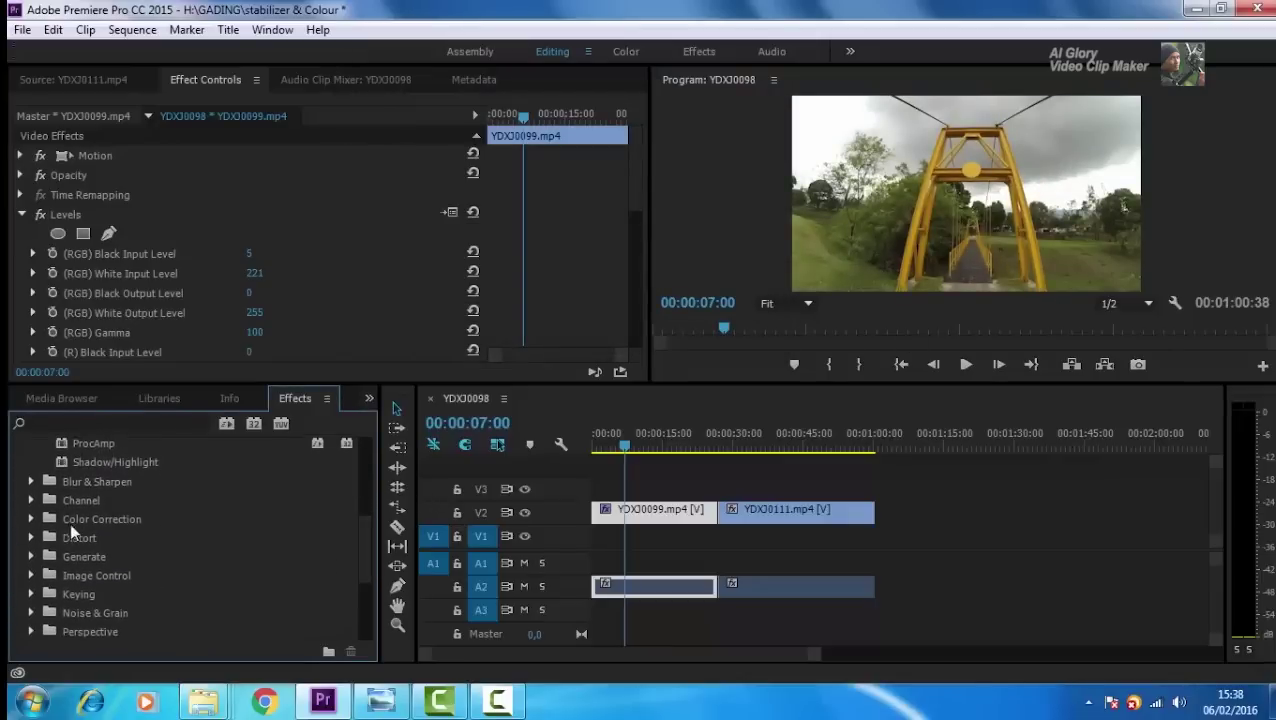
click(31, 520)
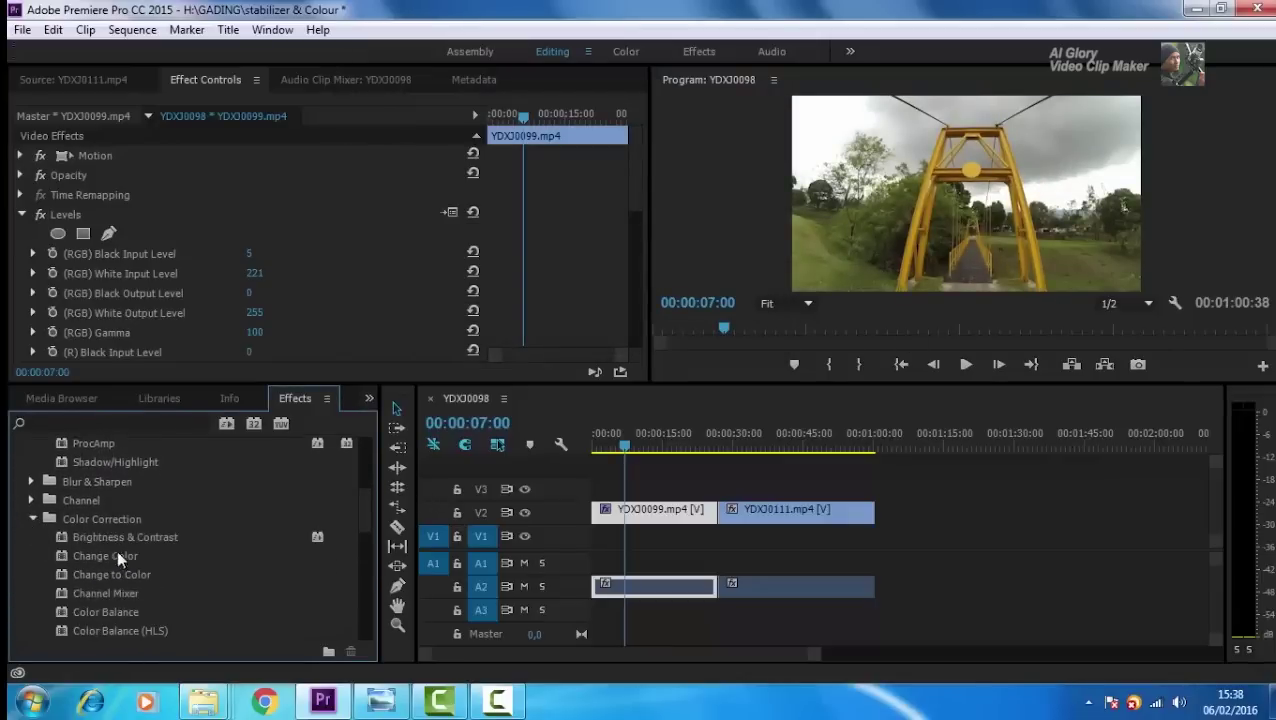
scroll(363, 508, down, 2)
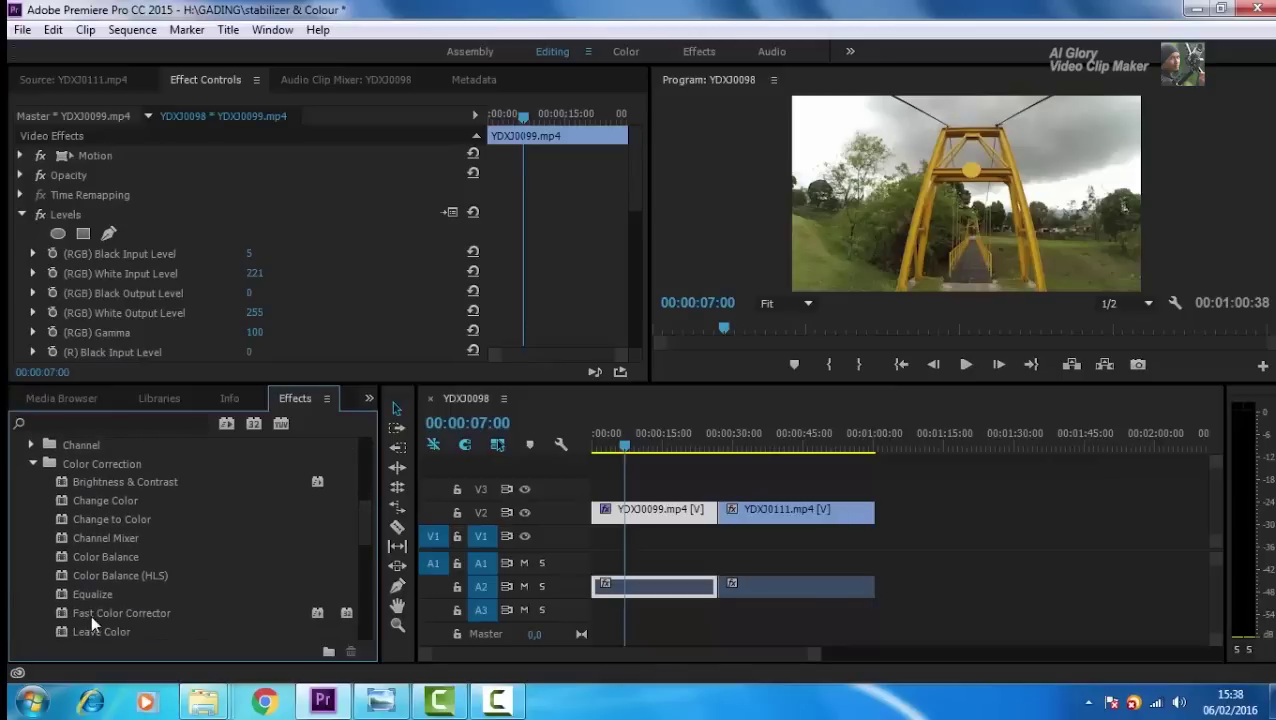
drag(92, 614, 655, 512)
drag(634, 152, 636, 262)
drag(243, 262, 238, 262)
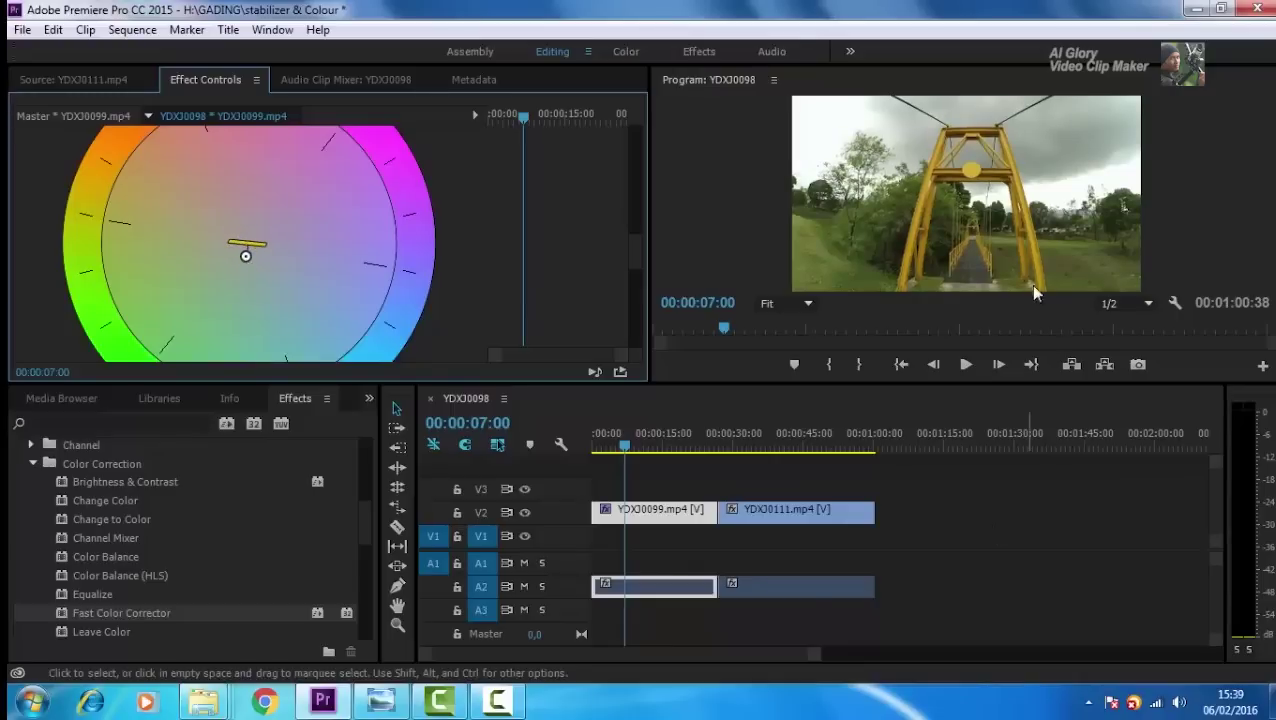
Play and scrub through the sequence to compare the corrected first clip with the uncorrected second clip
click(631, 449)
drag(631, 449, 663, 449)
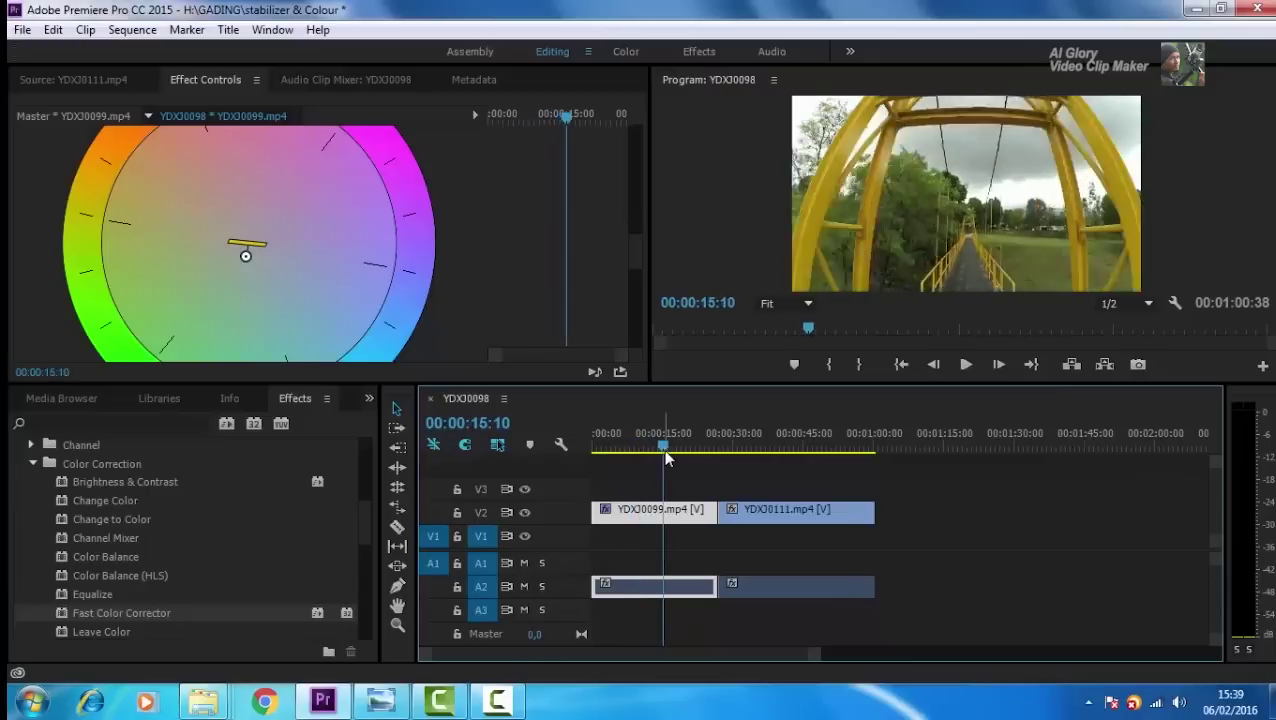
key(space)
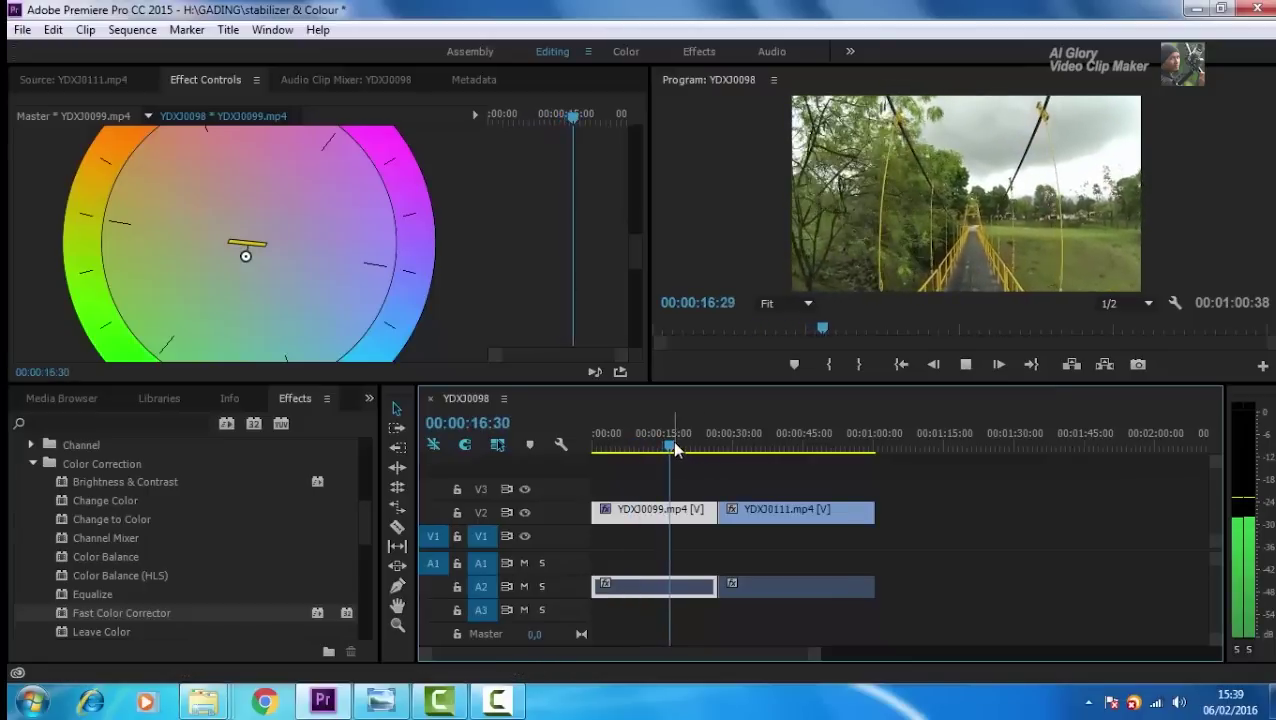
drag(744, 446, 781, 452)
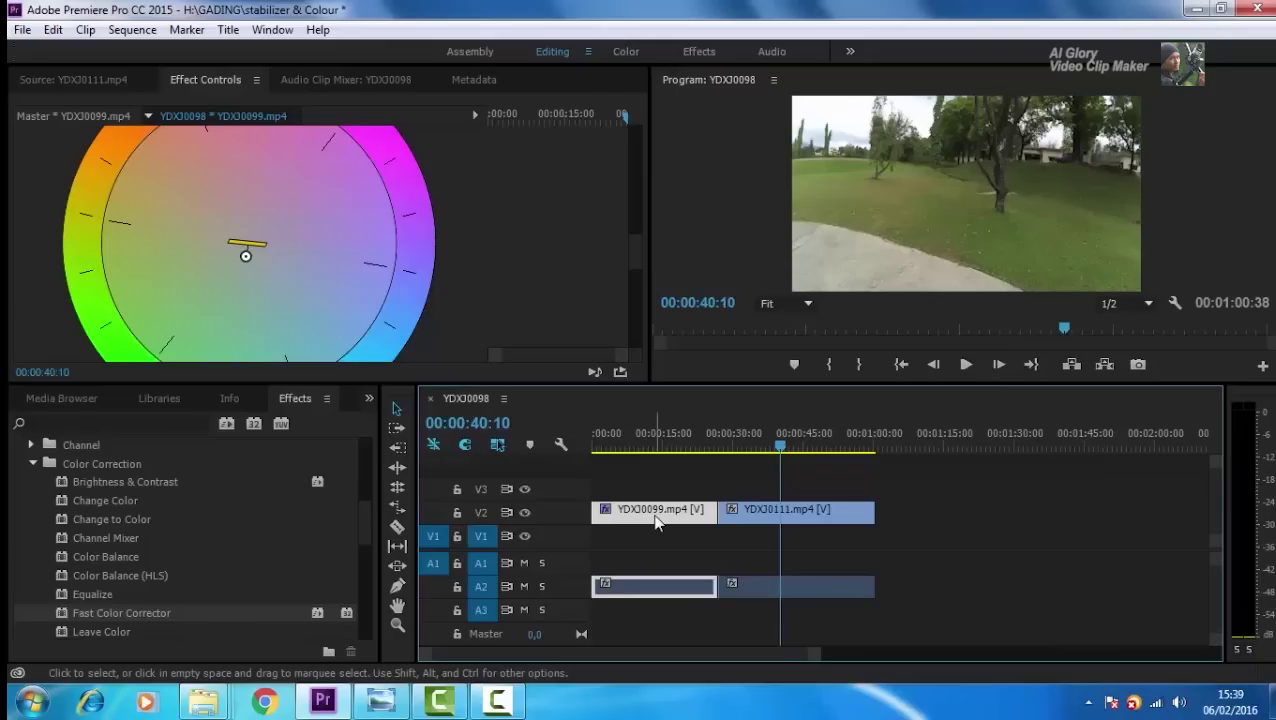
Copy the attributes of YDXJ0099.mp4, including Levels and Fast Color Corrector, and paste them onto YDXJ0111.mp4
right_click(656, 521)
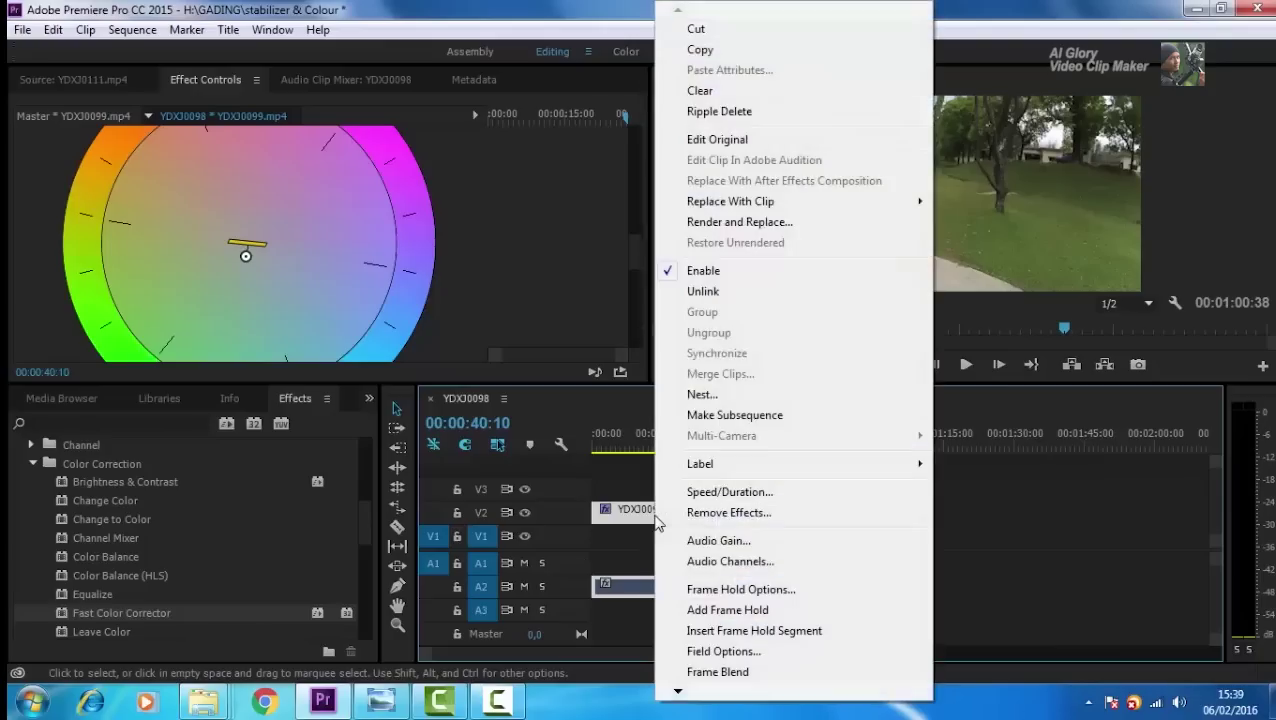
click(740, 52)
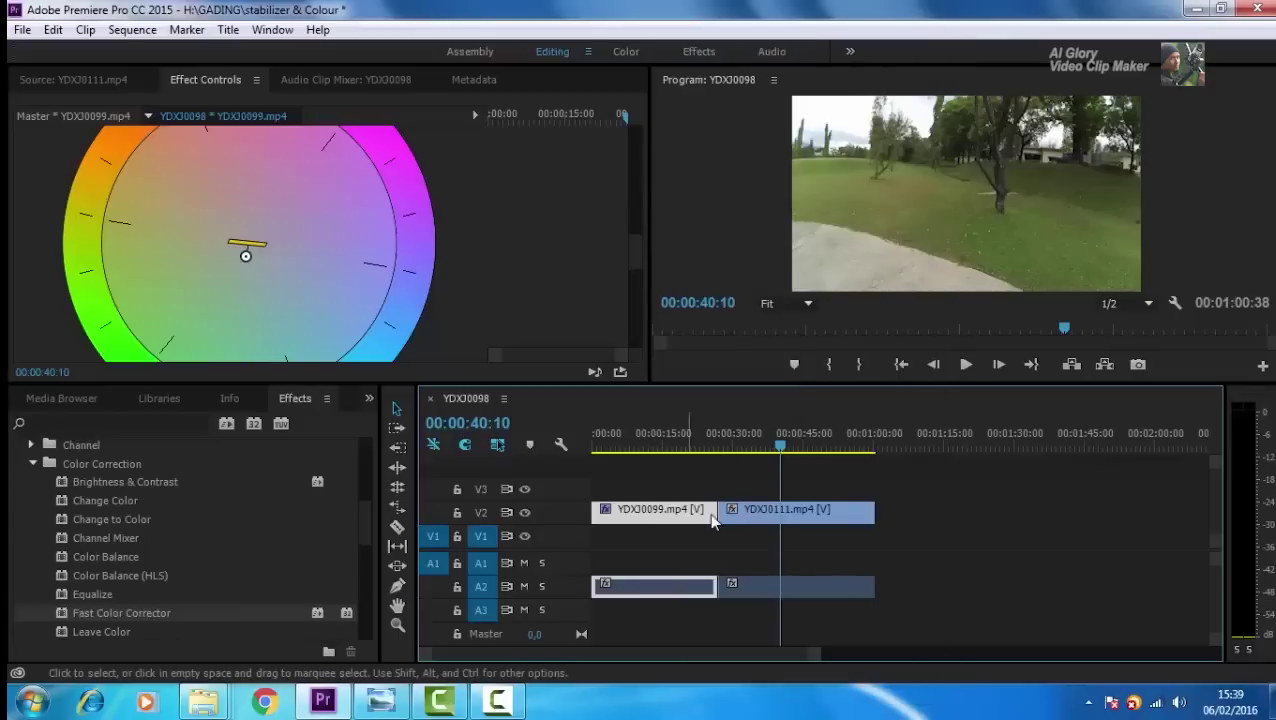
click(765, 514)
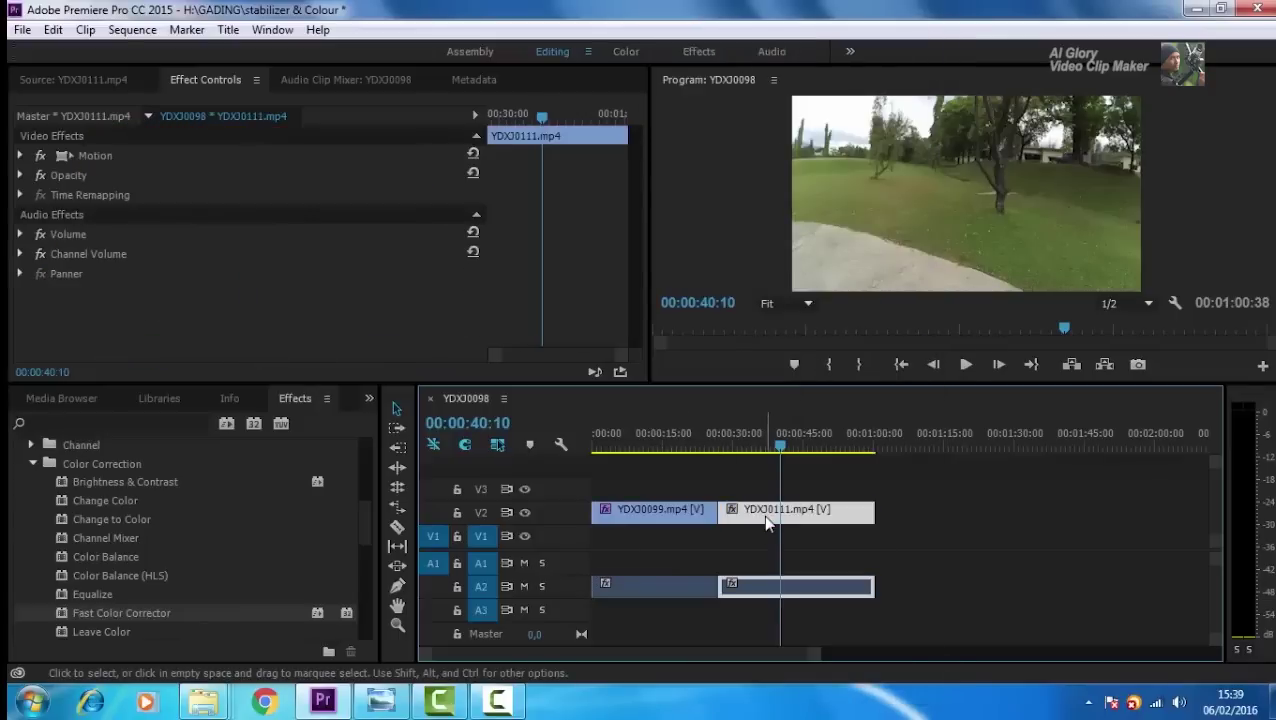
right_click(763, 514)
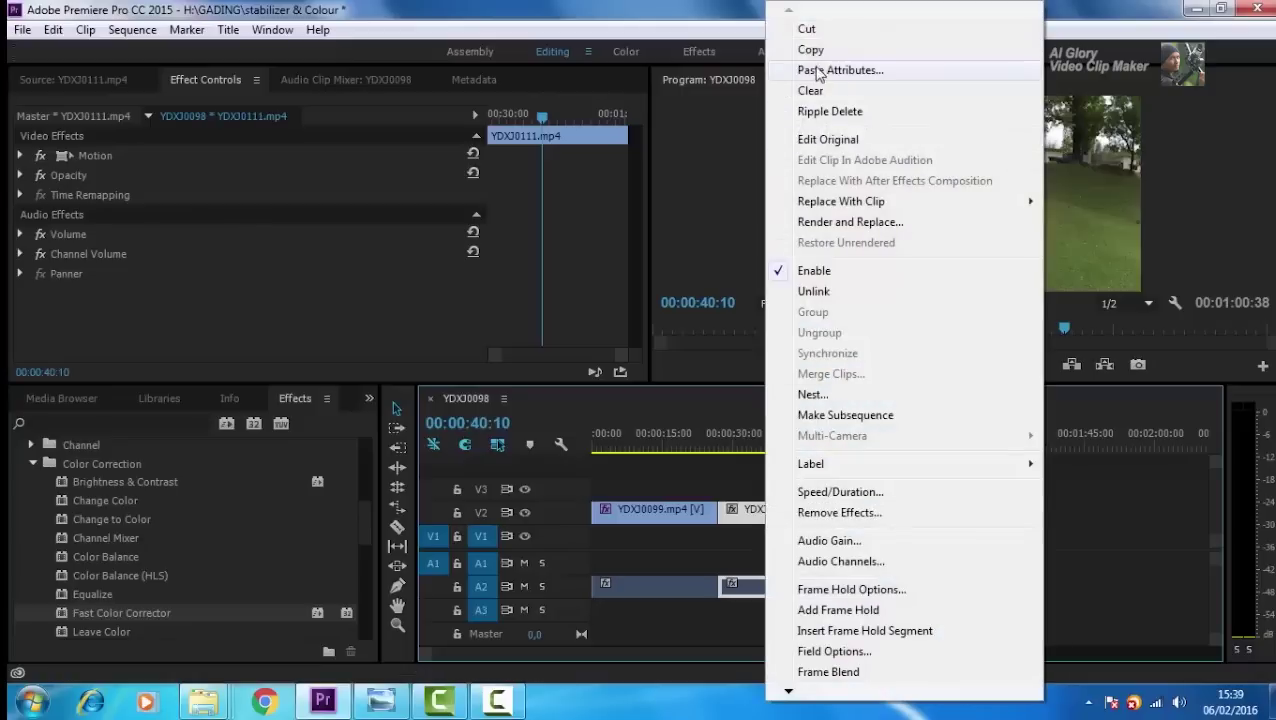
click(825, 70)
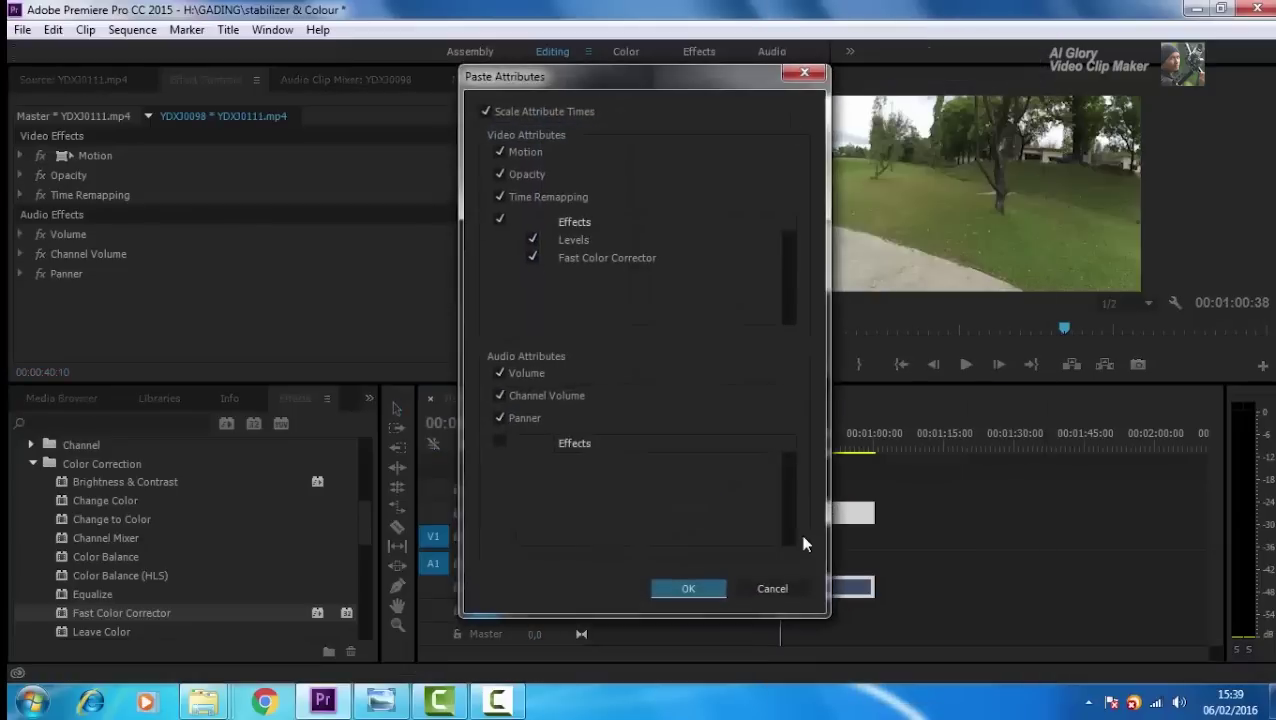
click(689, 590)
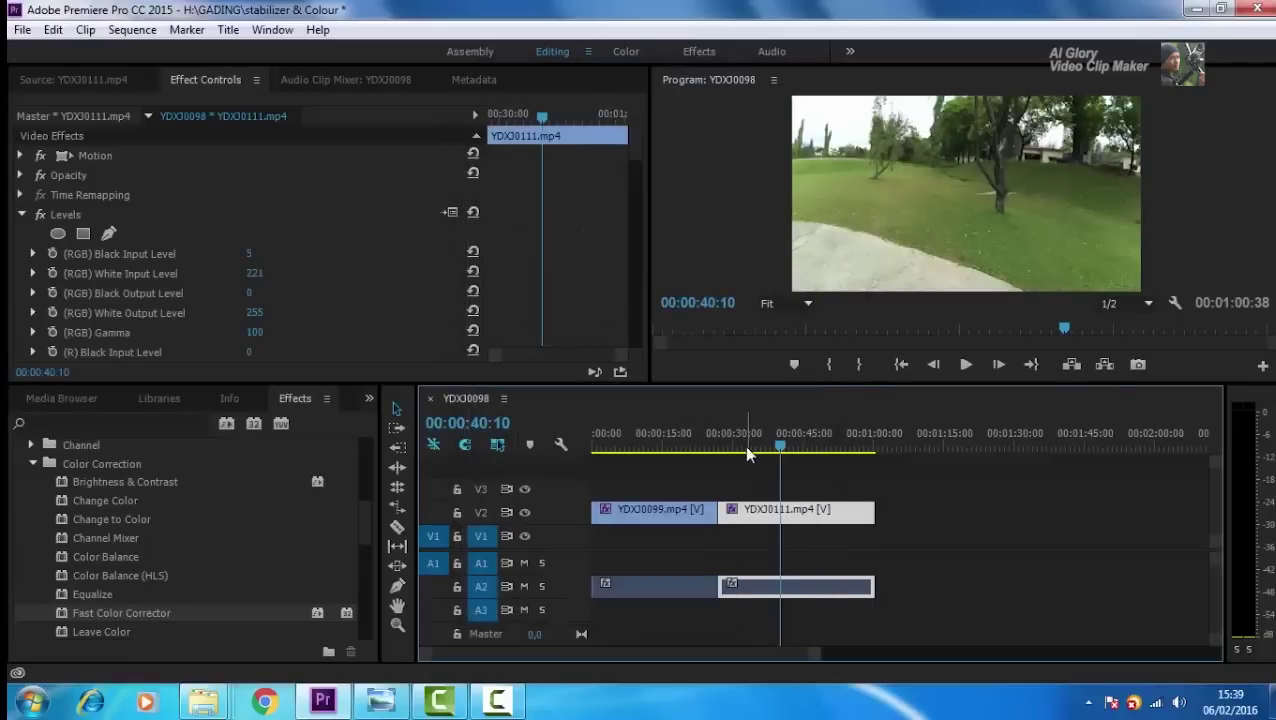
drag(720, 449, 819, 467)
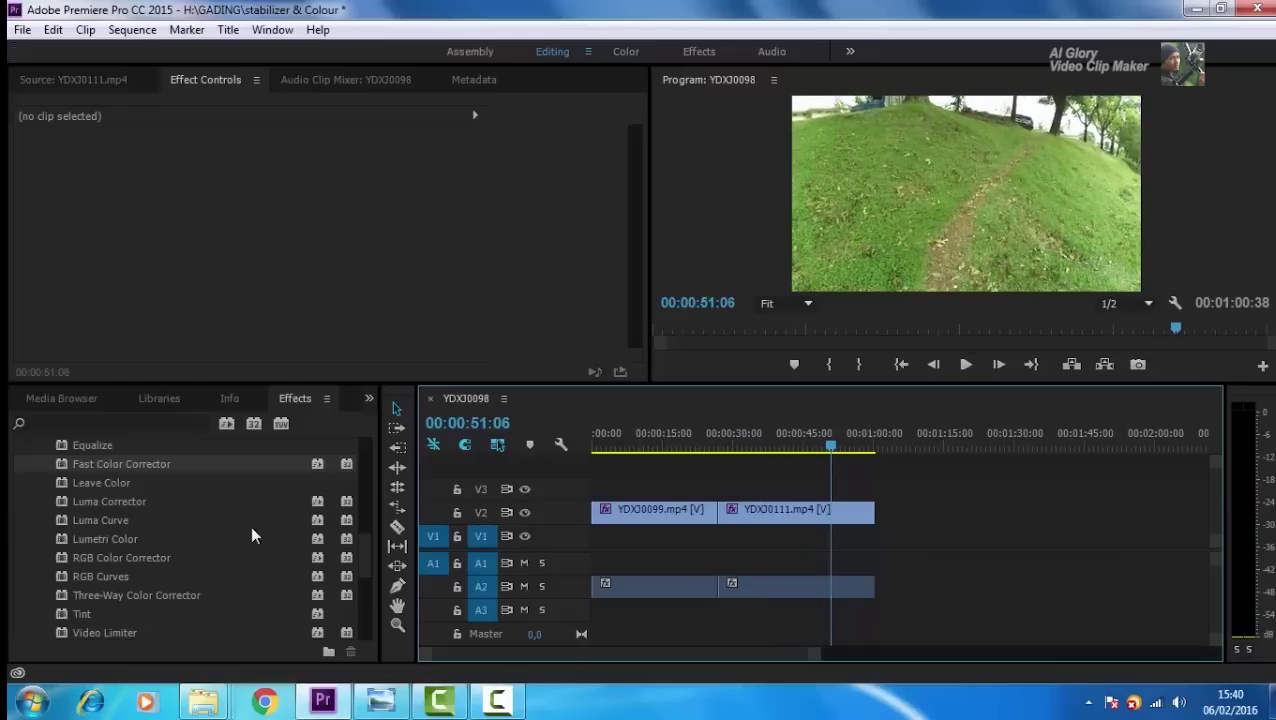
Apply the Warp Stabilizer effect from the Distort group to the YDXJ0111.mp4 clip in the sequence
drag(364, 568, 355, 597)
scroll(355, 597, down, 1)
scroll(355, 597, down, 5)
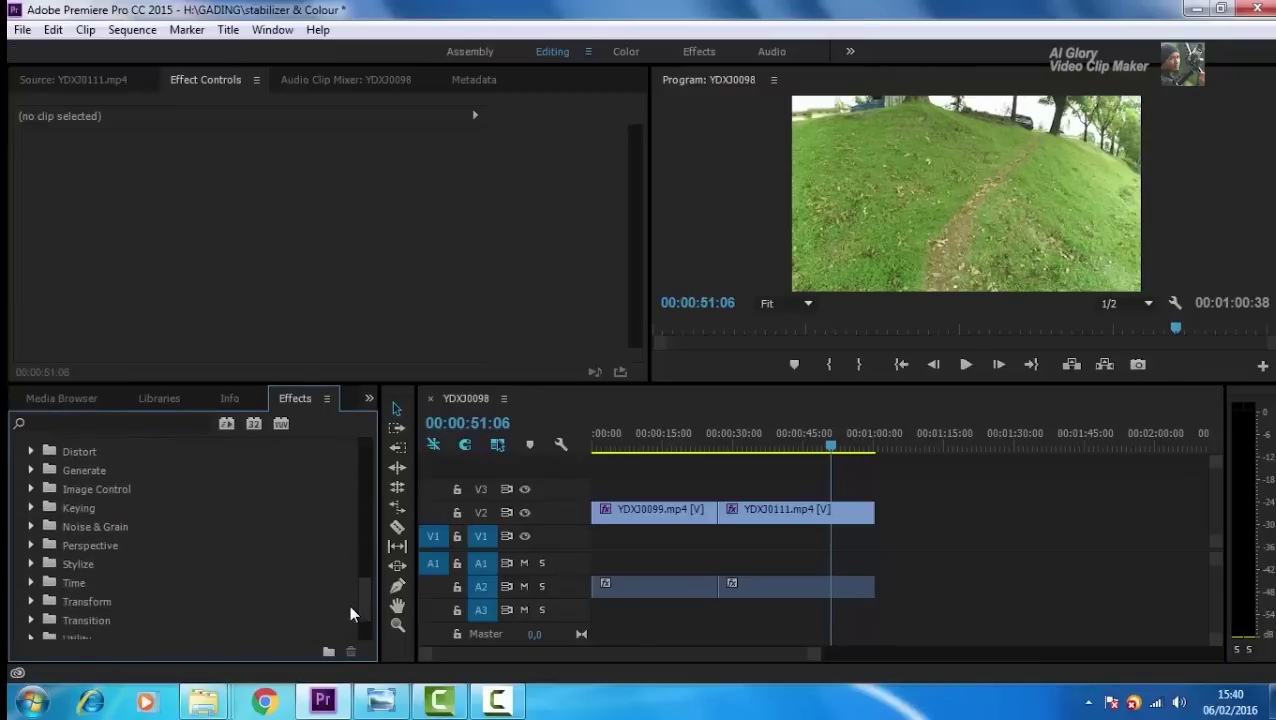
scroll(353, 592, up, 5)
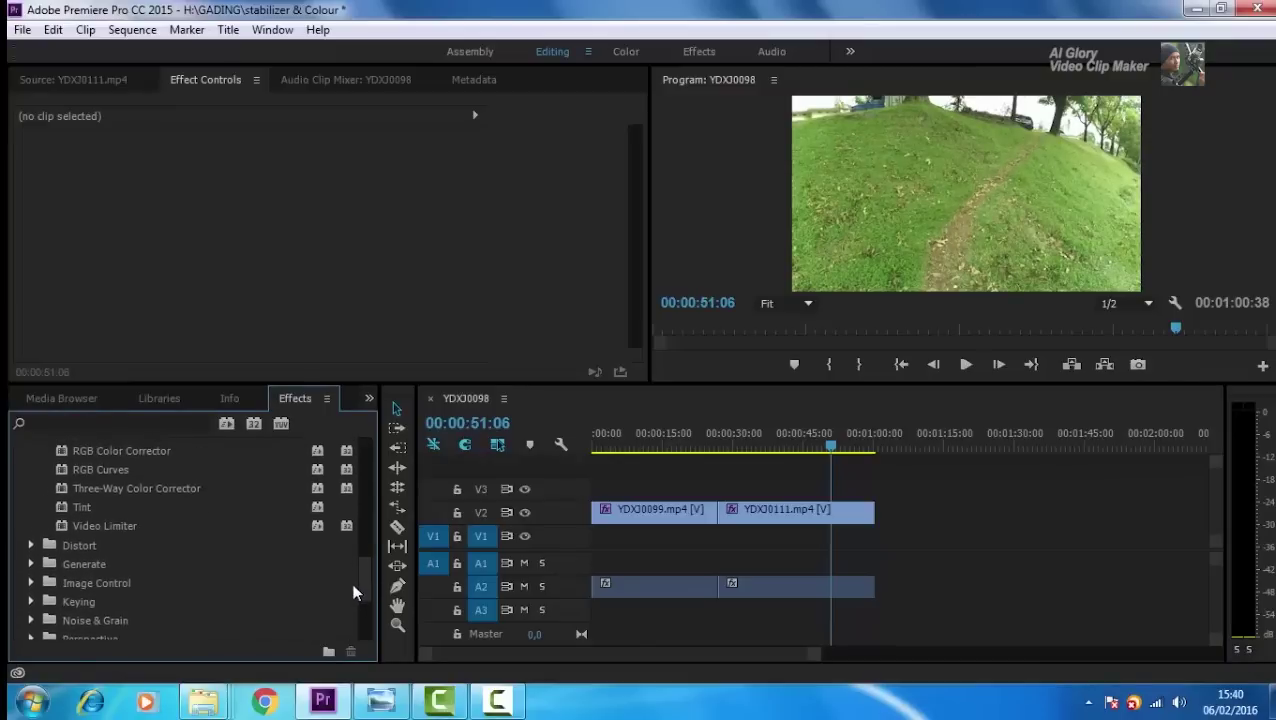
click(31, 546)
scroll(365, 551, down, 5)
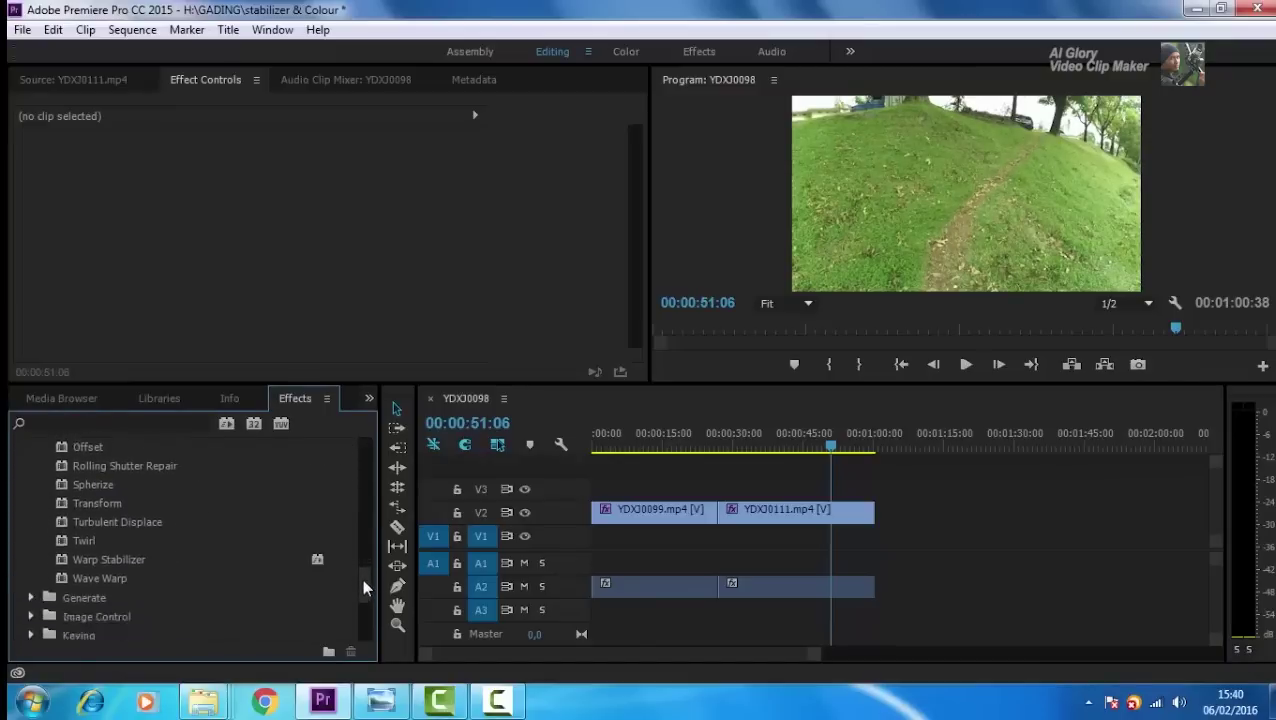
click(75, 555)
drag(413, 513, 598, 497)
drag(712, 494, 737, 512)
click(762, 448)
scroll(620, 319, down, 10)
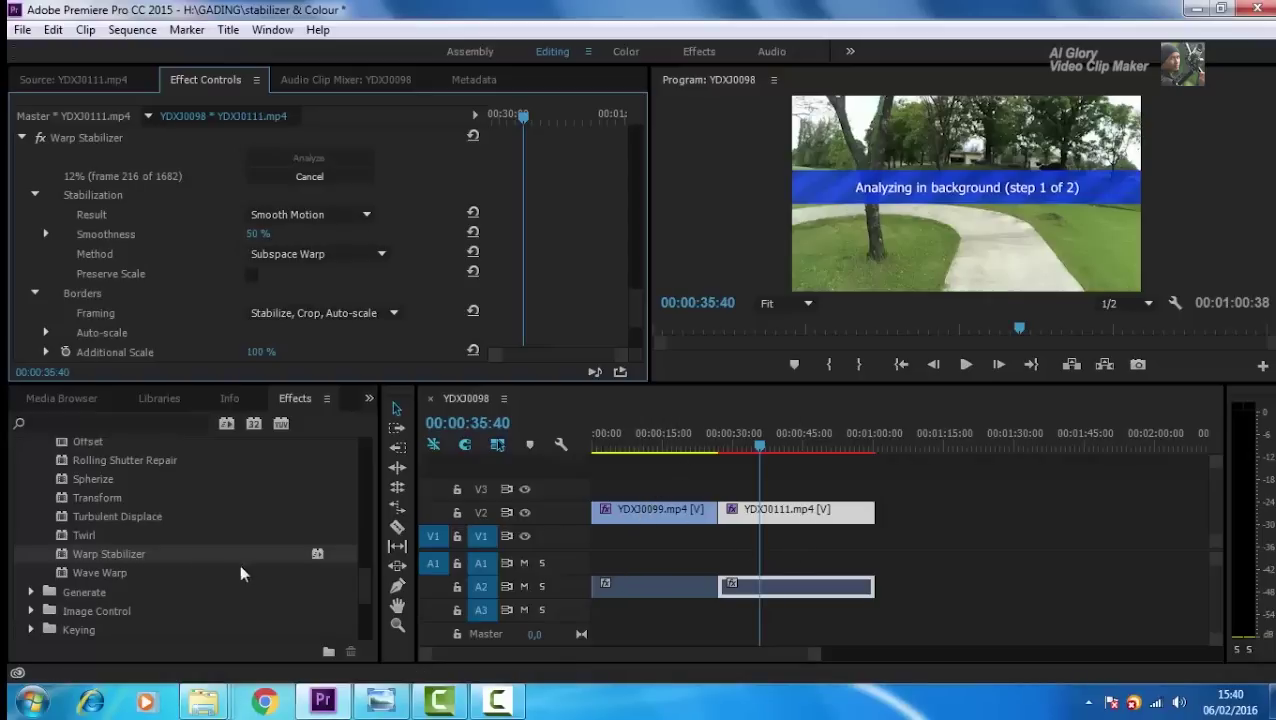
Apply the Warp Stabilizer effect to the YDXJ0099.mp4 clip and play the stabilized sequence from the start
drag(179, 563, 612, 511)
click(638, 447)
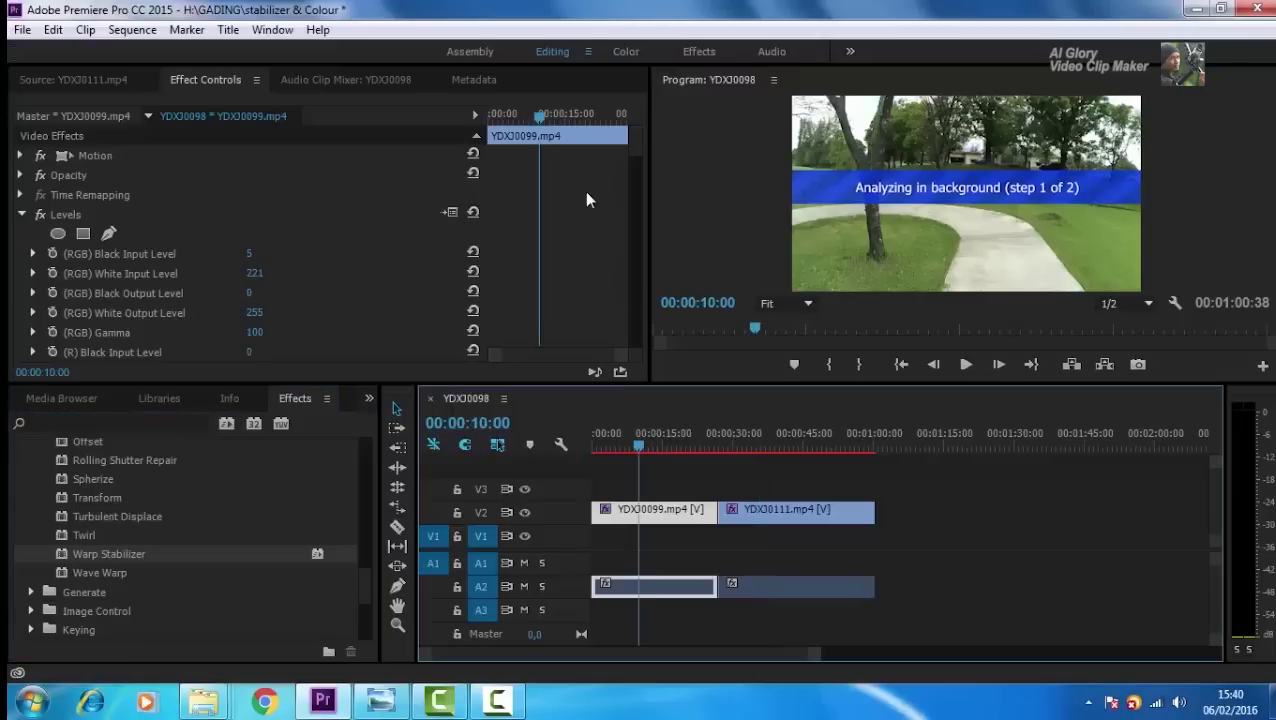
drag(629, 148, 634, 320)
scroll(634, 318, down, 3)
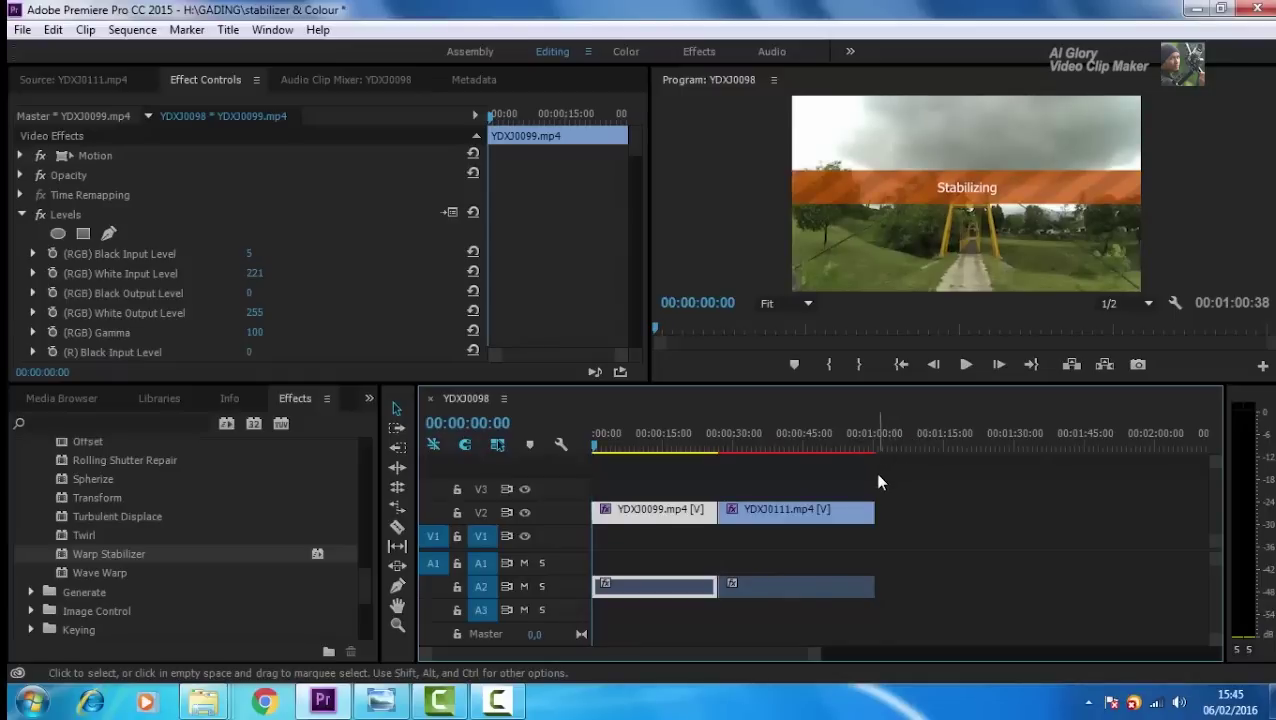
key(space)
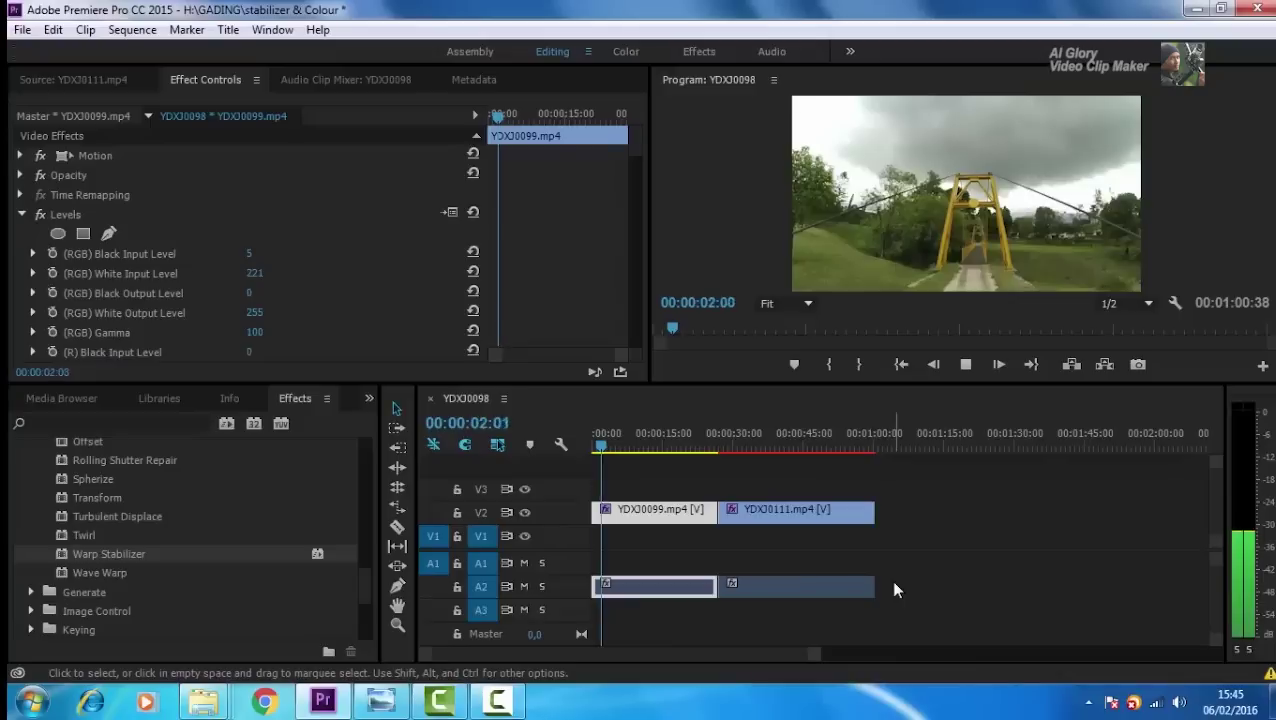